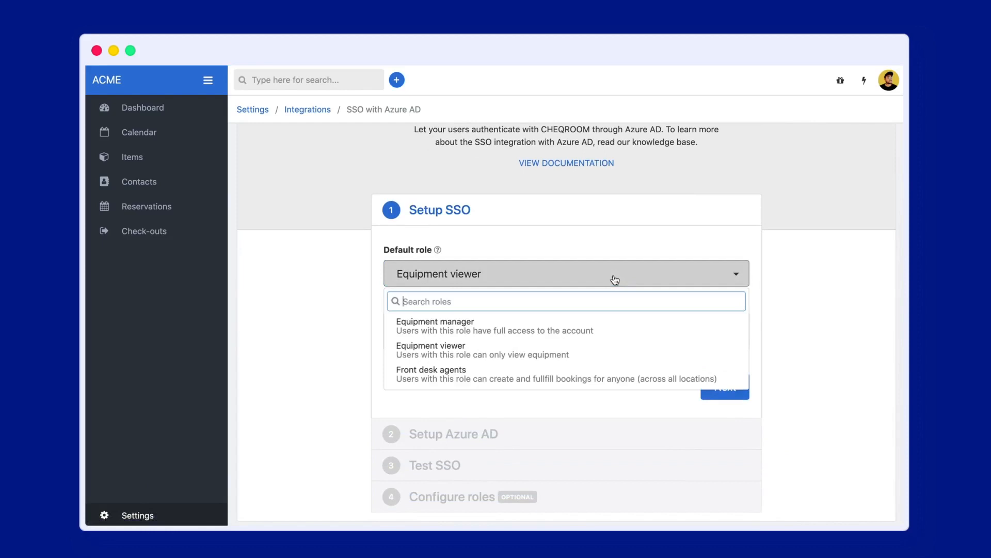
Keep Equipment viewer as the default role with domain acme.com and proceed to Setup Azure AD
click(461, 349)
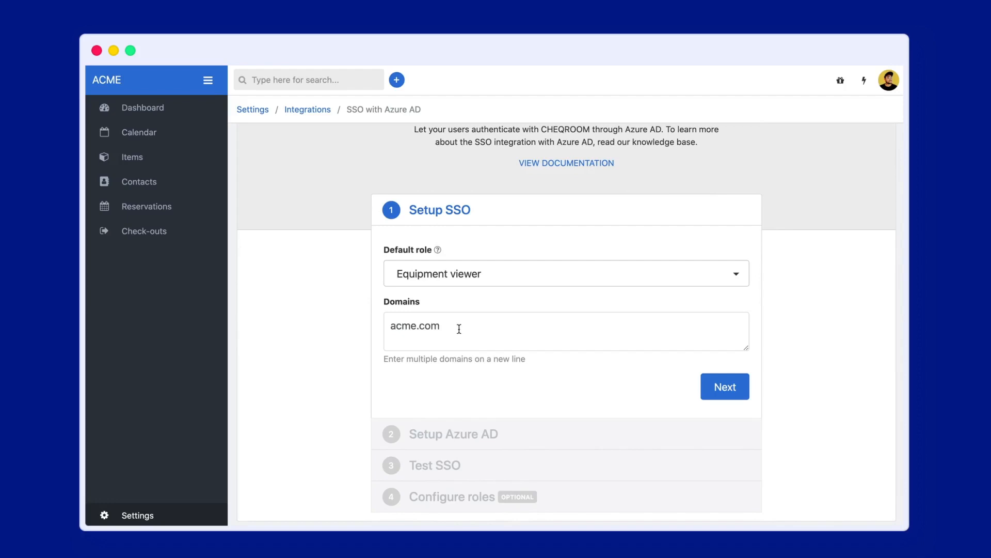
click(725, 386)
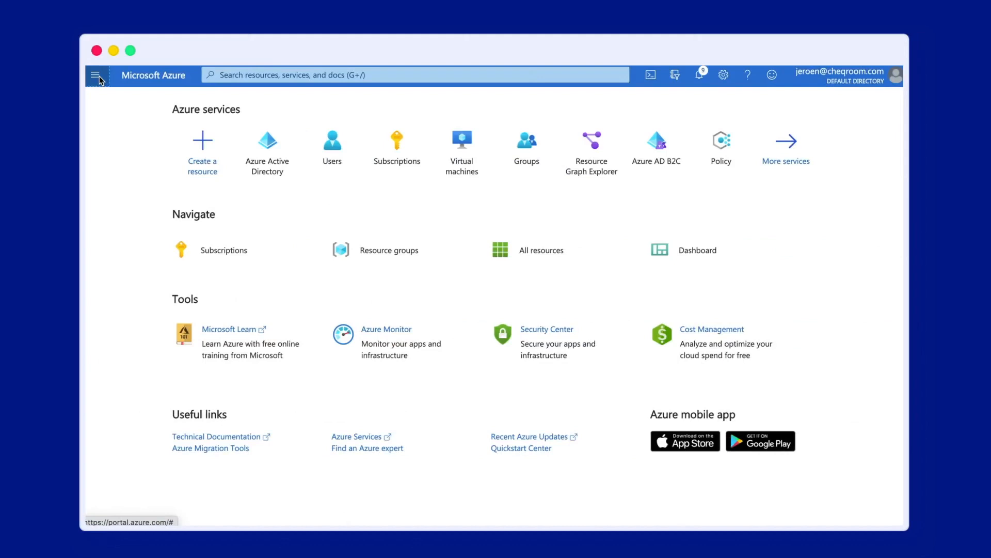
Create a non-gallery enterprise application named CHEQROOM in Azure Active Directory and begin its single sign-on setup
click(96, 76)
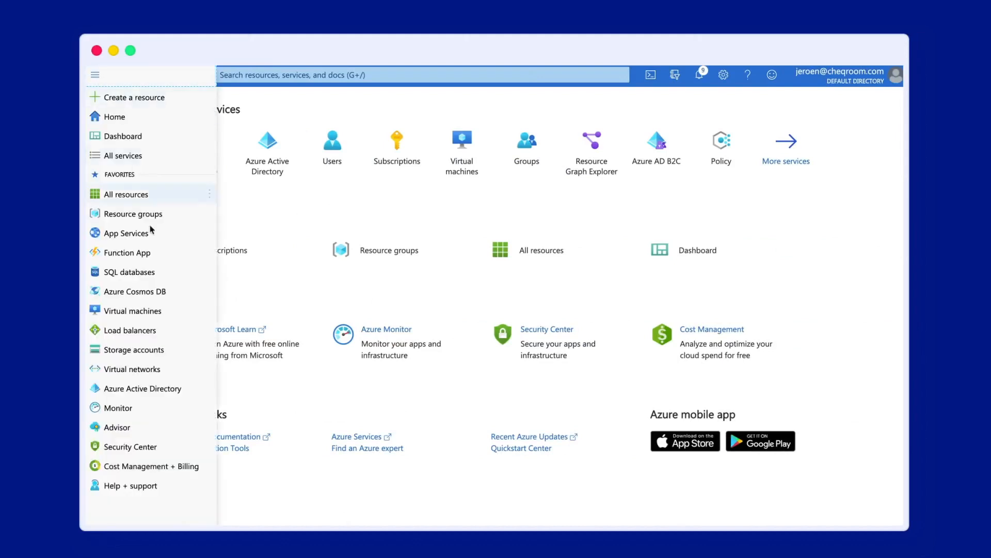
click(163, 391)
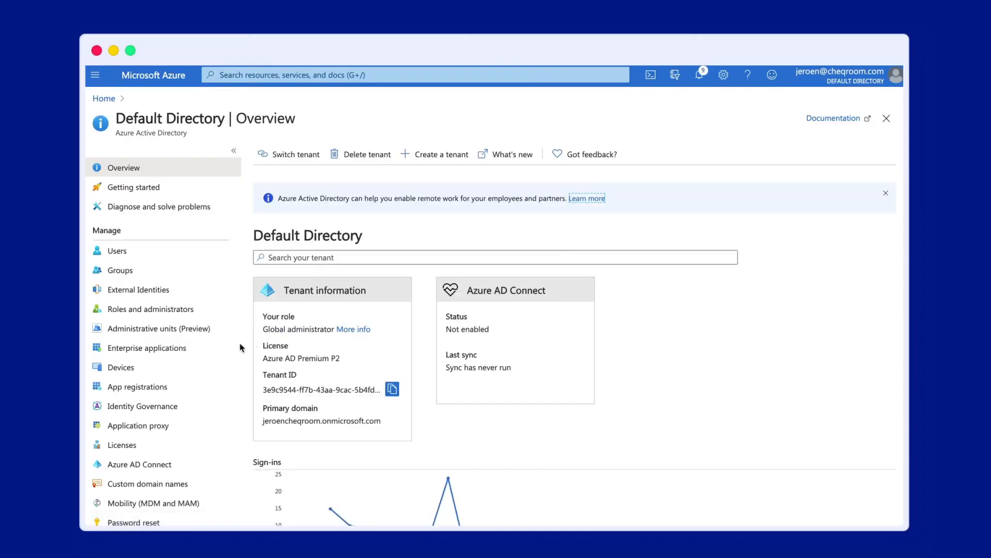
click(171, 349)
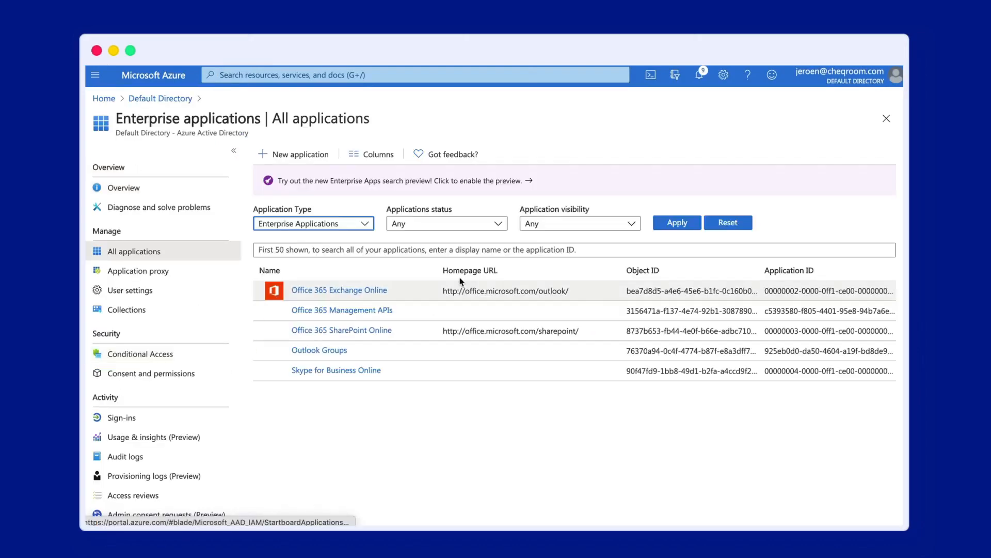
click(303, 163)
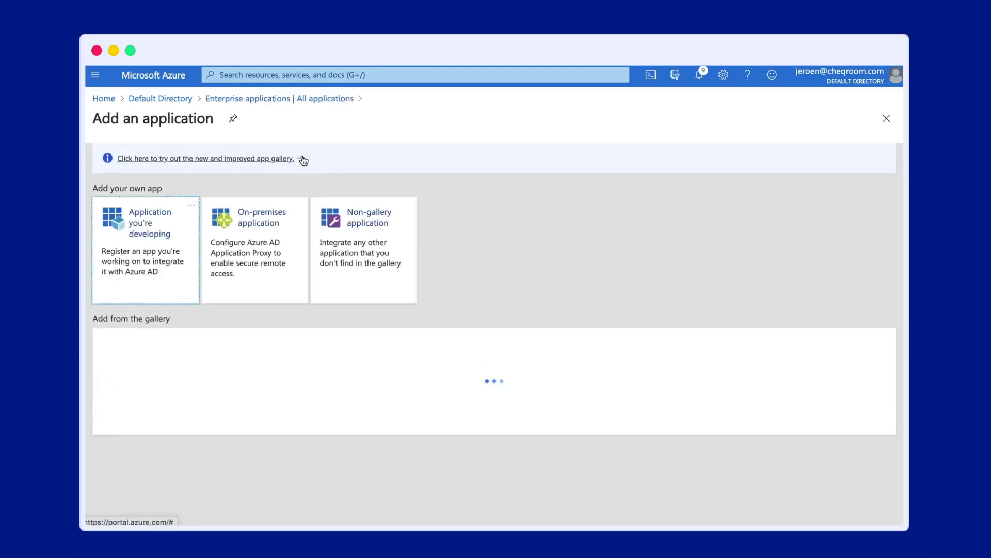
click(369, 243)
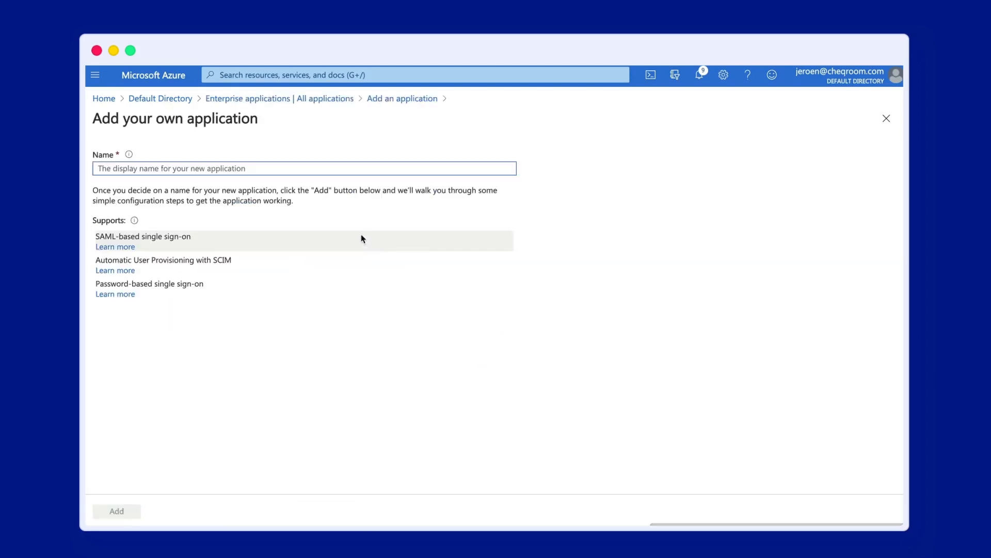
text(CHEQROOM)
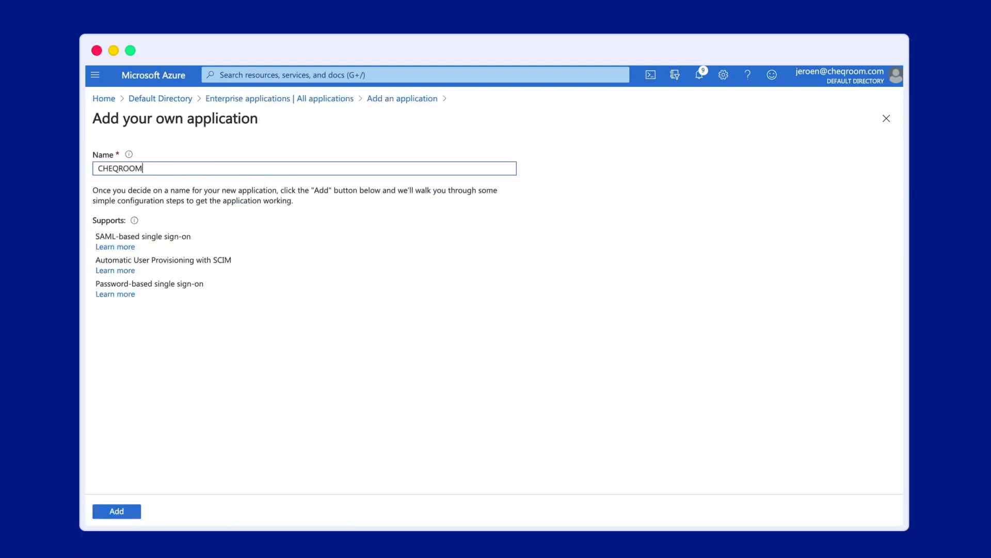
click(132, 511)
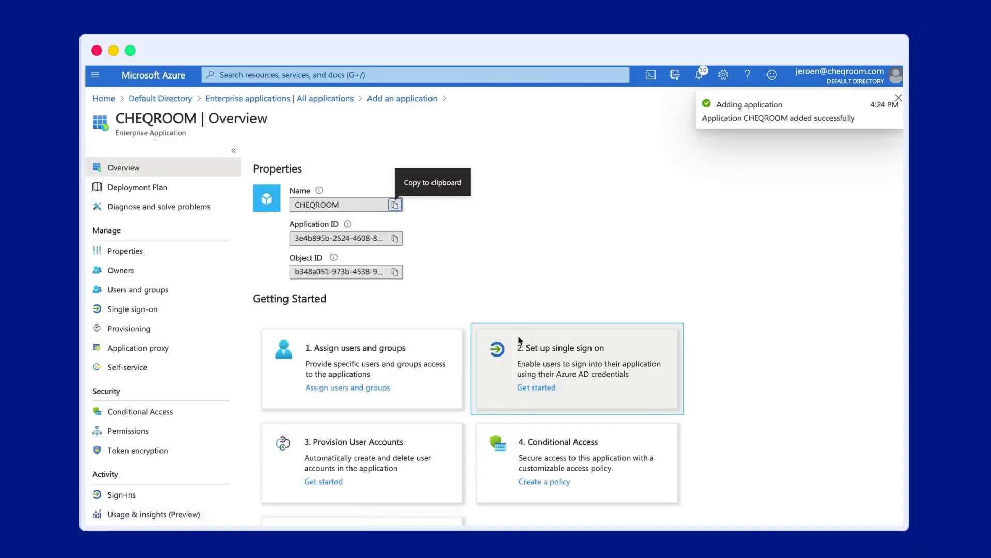
click(613, 378)
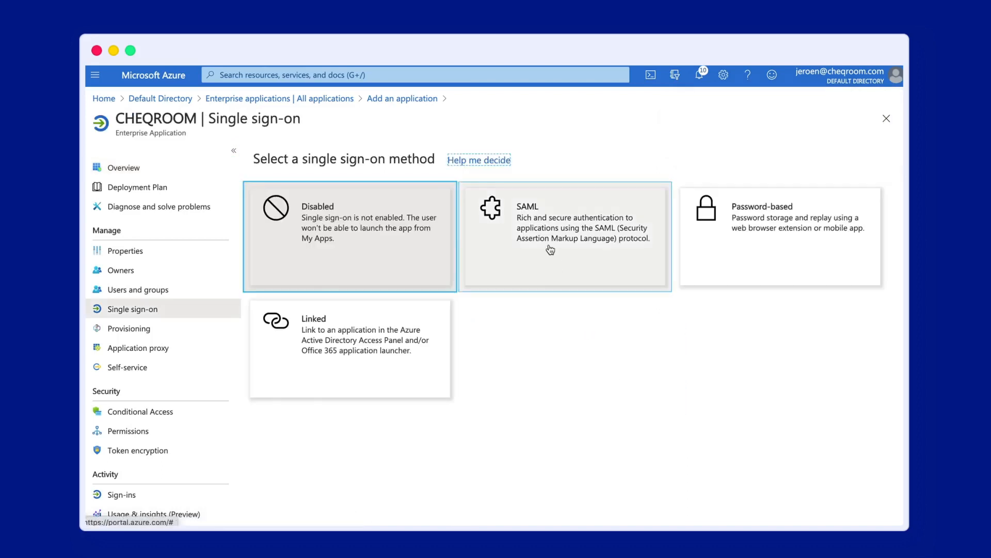
Choose SAML and save CHEQROOM's Entity ID and Reply URL in the Basic SAML Configuration
click(550, 250)
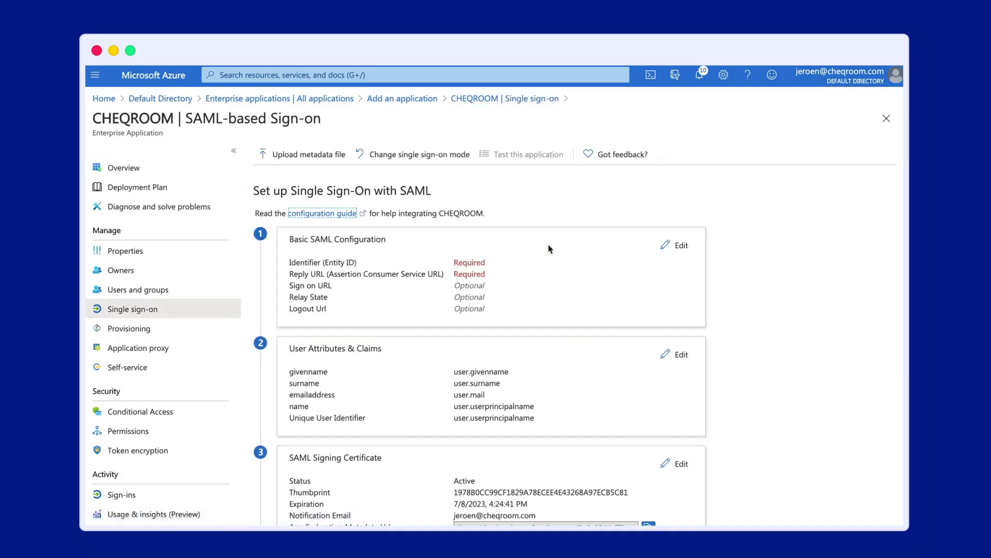
click(681, 248)
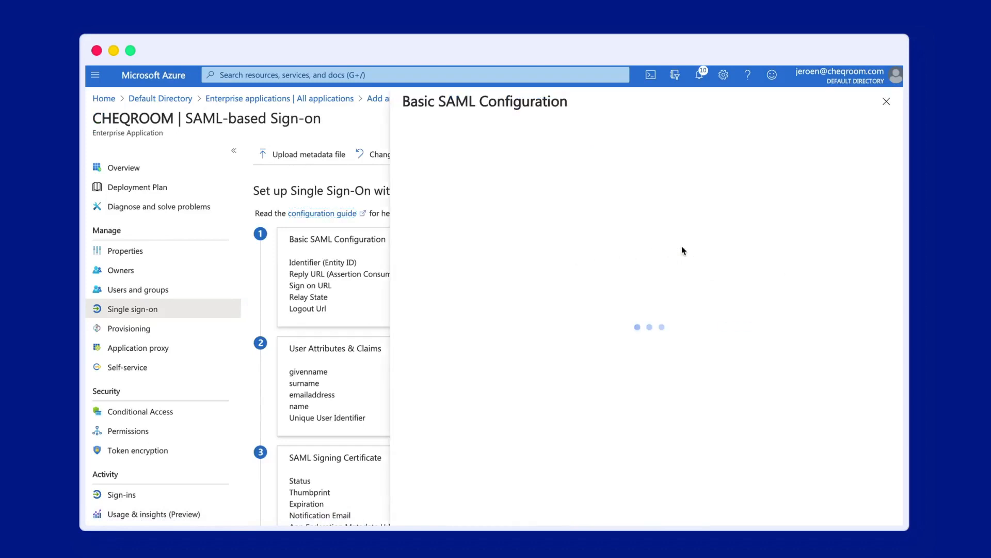
click(511, 210)
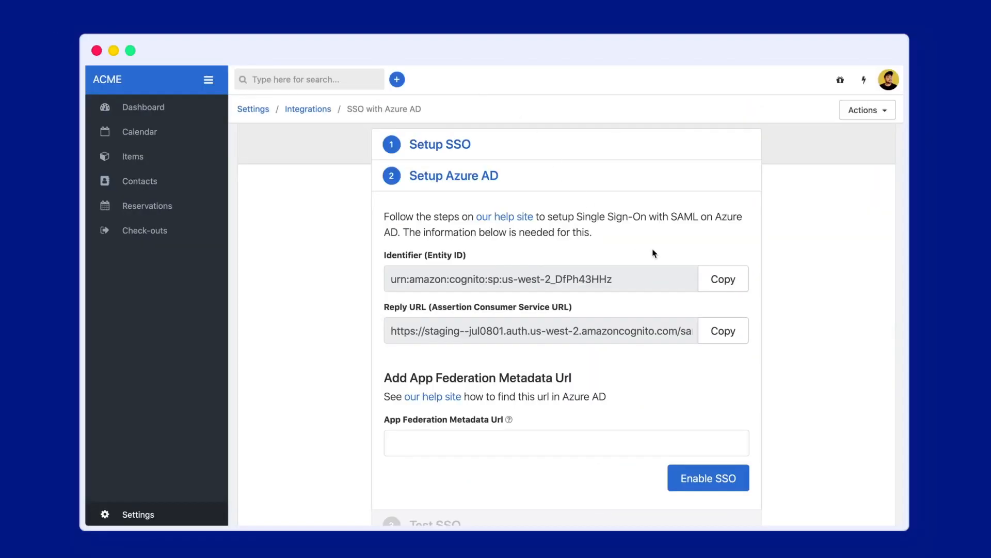
click(722, 280)
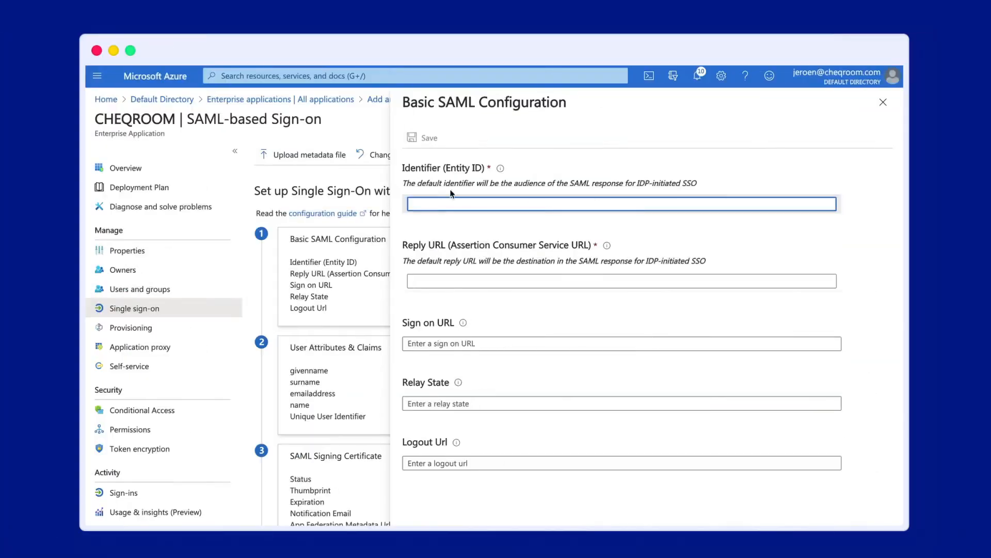
key(super+v)
click(469, 320)
key(super+v)
scroll(659, 370, down, 1)
scroll(659, 369, up, 1)
click(425, 142)
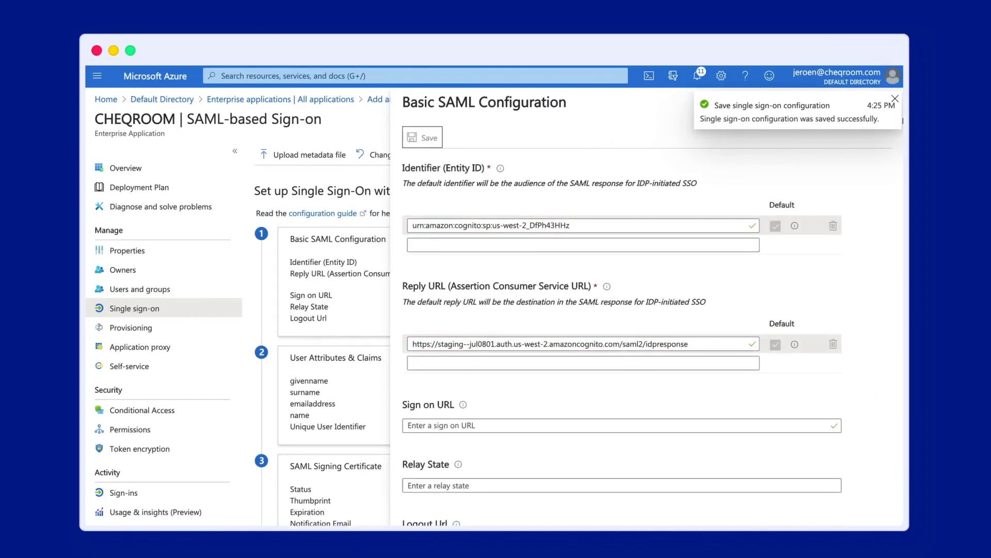
click(895, 99)
click(883, 103)
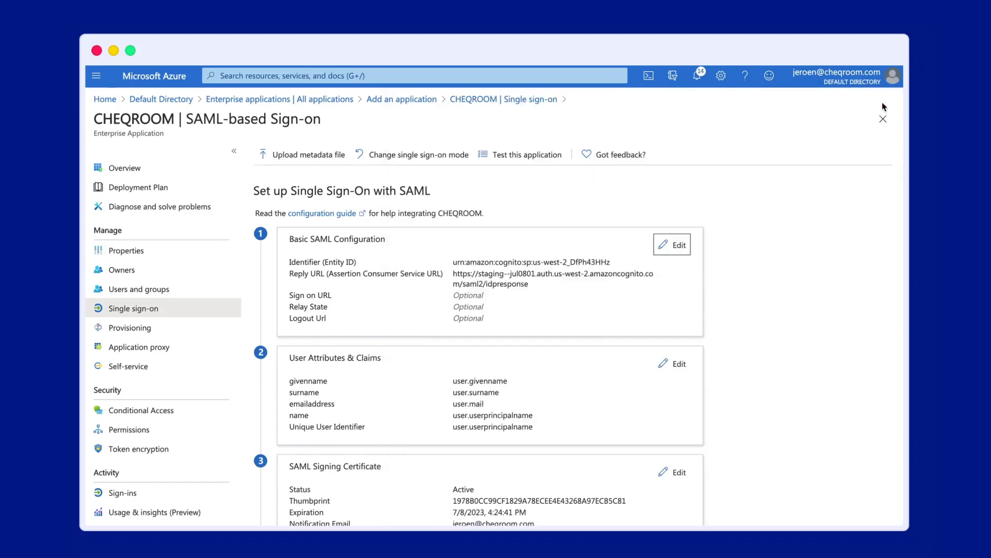
Review the user attributes and claims, then copy the App Federation Metadata Url
click(667, 367)
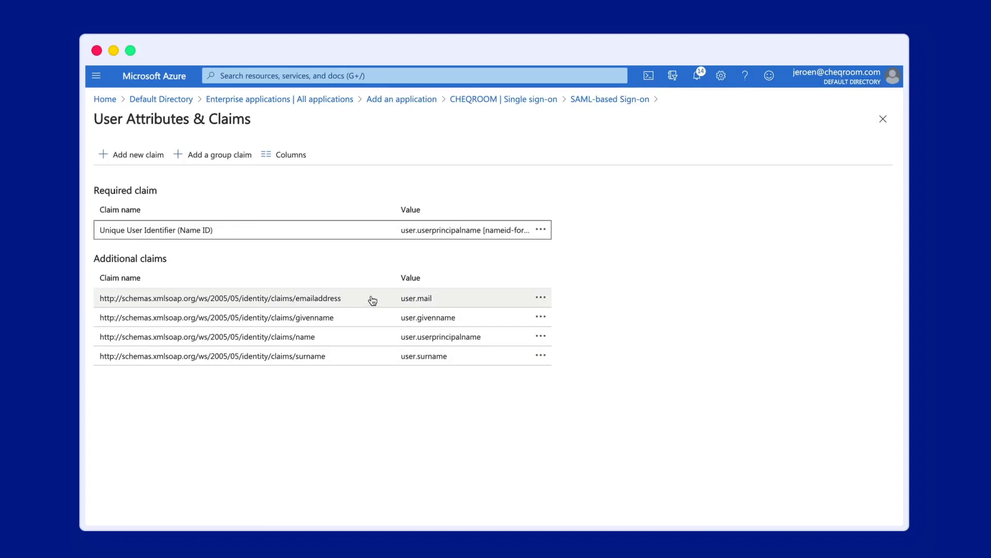
click(883, 120)
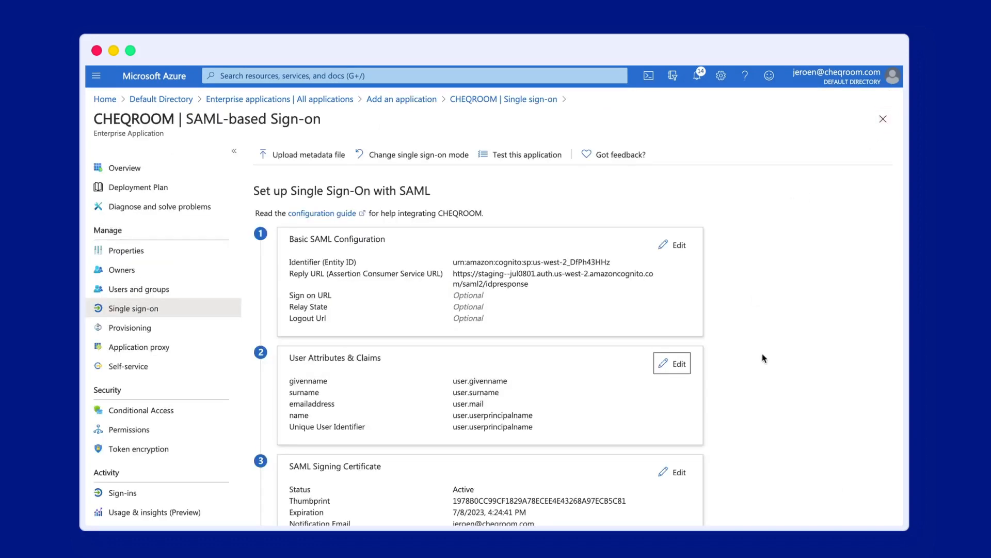
scroll(763, 355, down, 3)
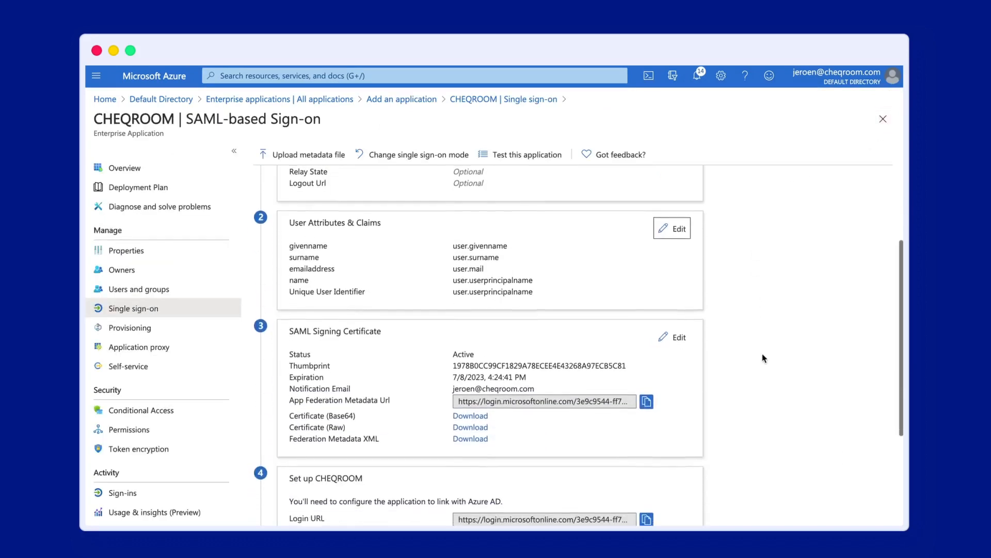
click(646, 400)
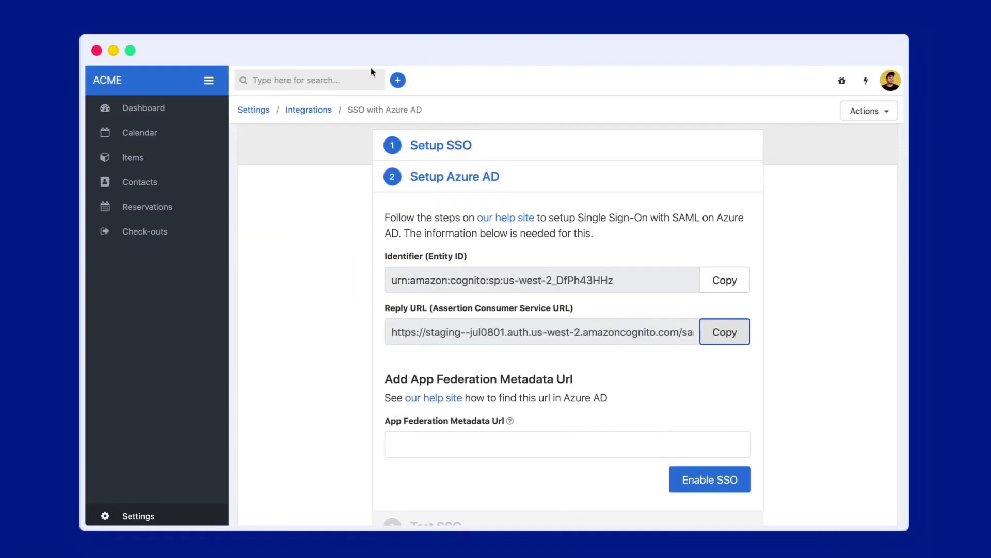
Paste the Azure App Federation Metadata Url into CHEQROOM and enable SSO
click(465, 440)
key(super+v)
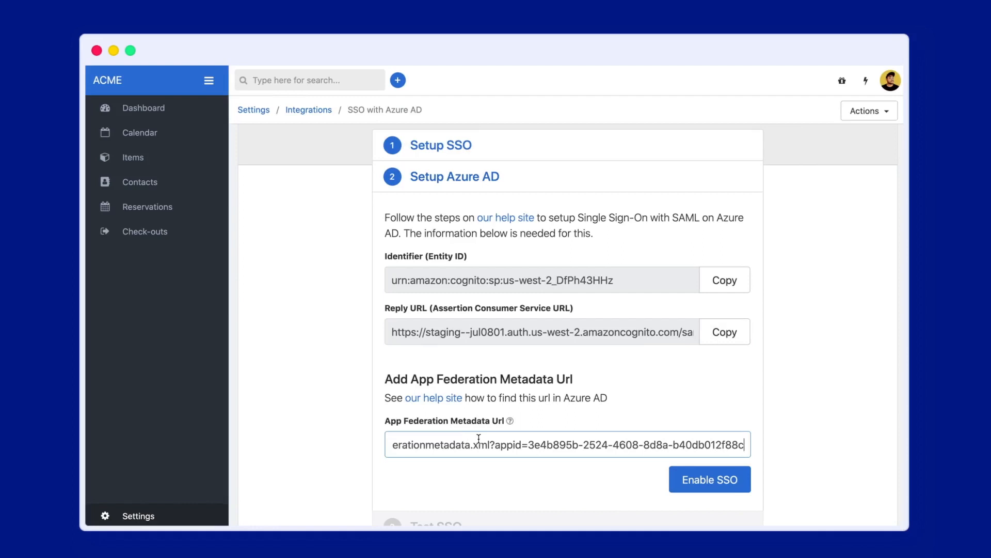
click(705, 480)
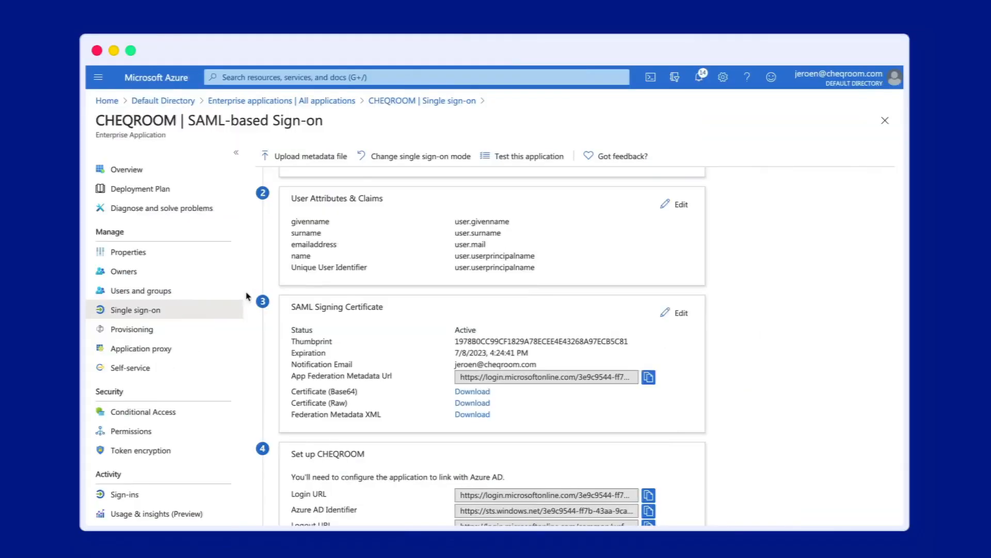
Start a new CHEQROOM user assignment and select two users
click(141, 290)
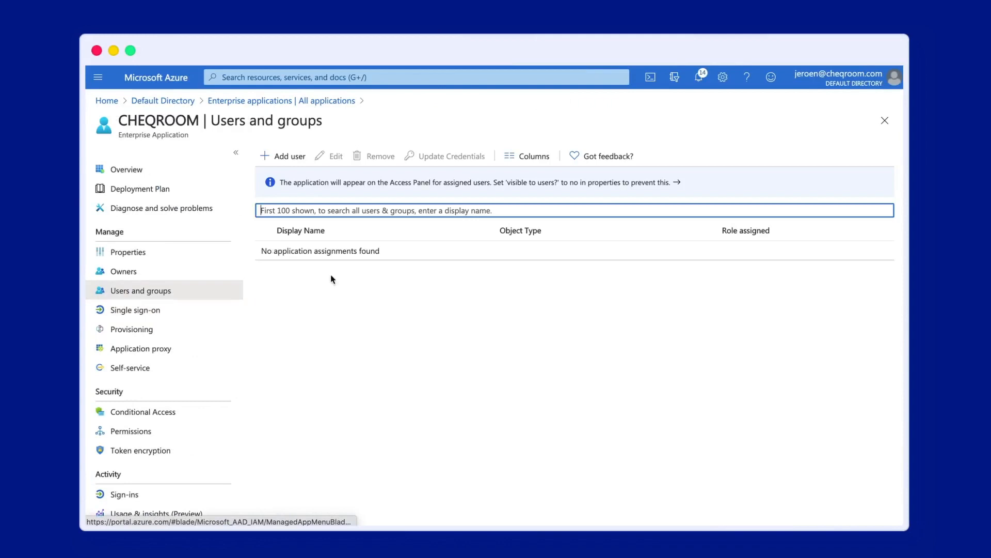
click(293, 161)
click(328, 184)
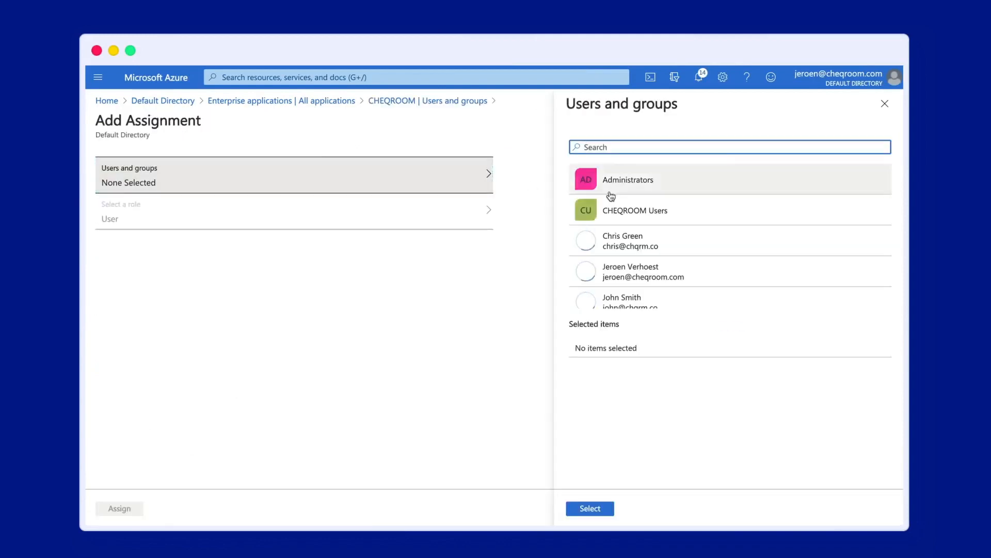
click(666, 243)
scroll(666, 248, down, 2)
click(651, 254)
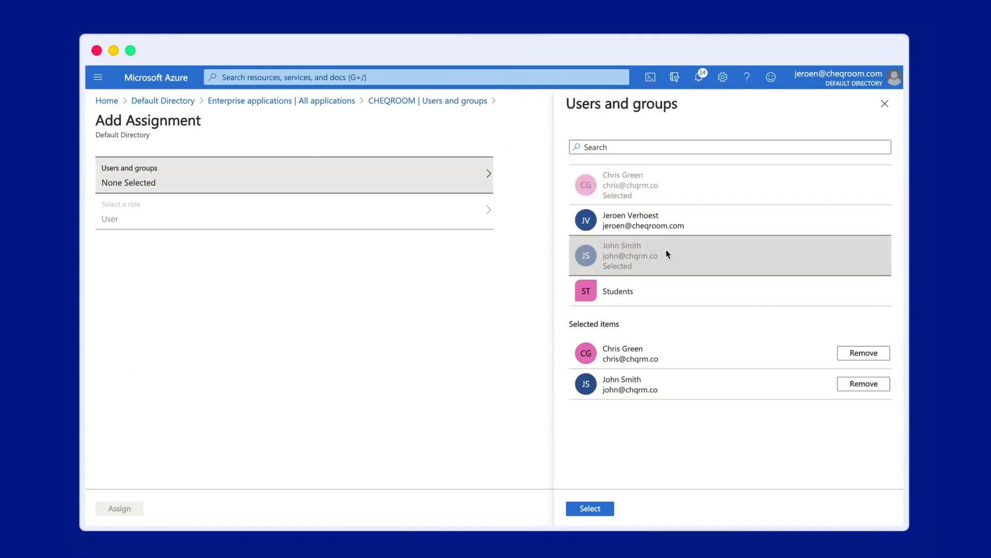
scroll(653, 230, up, 2)
Add the Administrators and Students groups, assign the selection to CHEQROOM, and sign out of Azure
click(642, 184)
scroll(671, 241, down, 3)
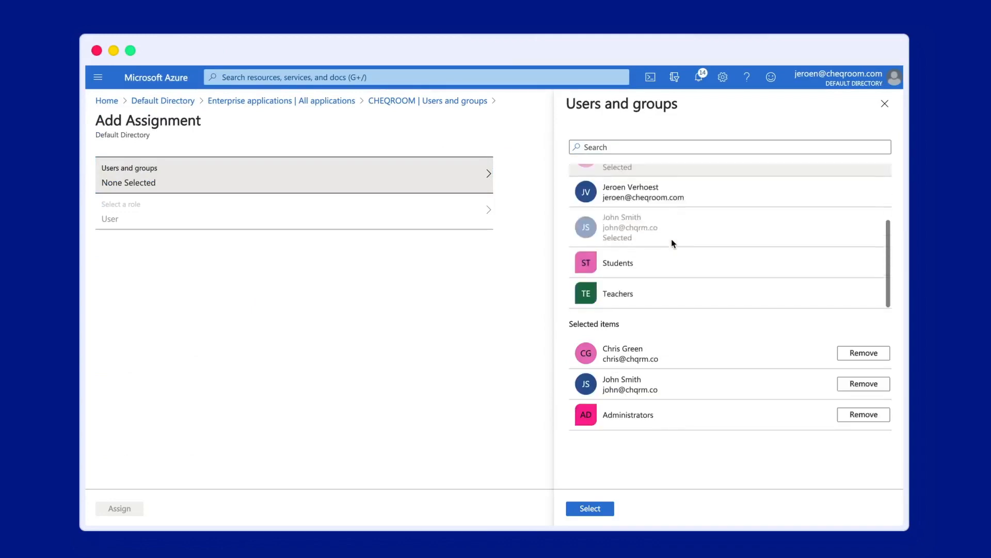
click(633, 266)
click(590, 508)
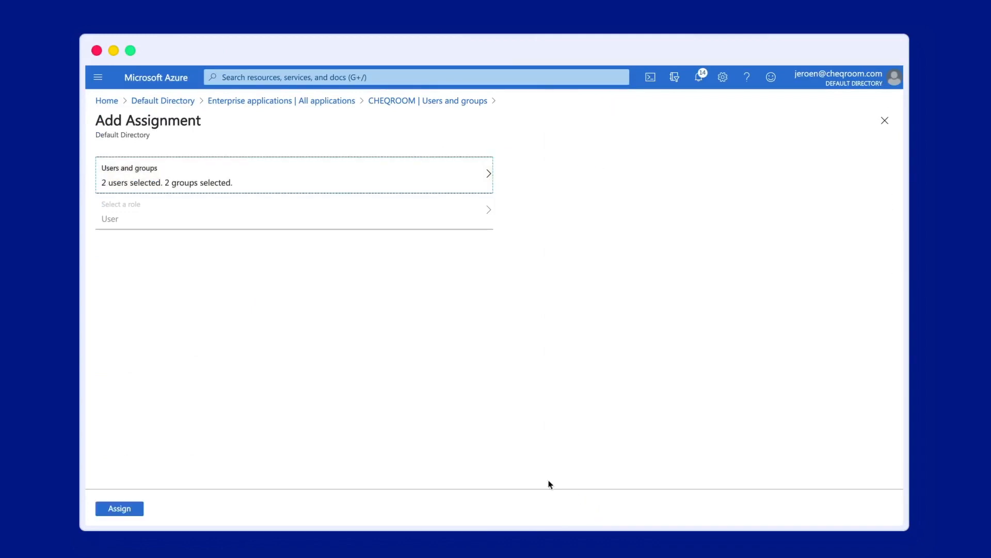
click(124, 511)
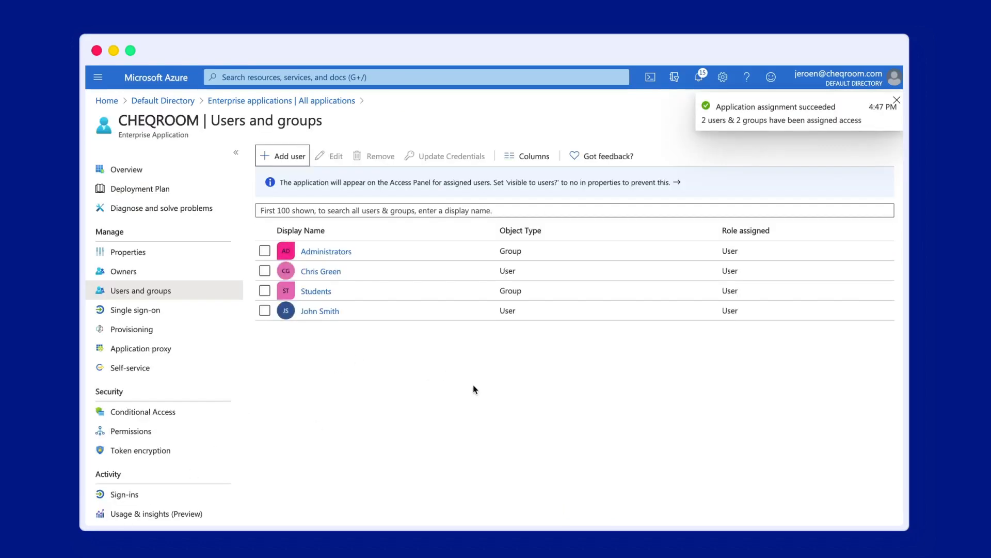
click(853, 82)
click(882, 105)
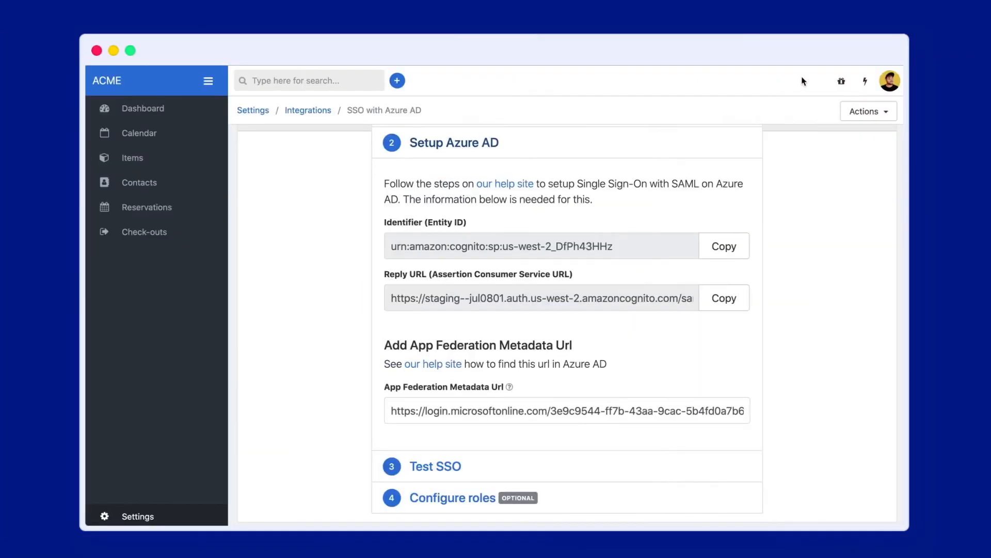
Log out of CHEQROOM and start an SSO login with the test user's e-mail address
click(888, 84)
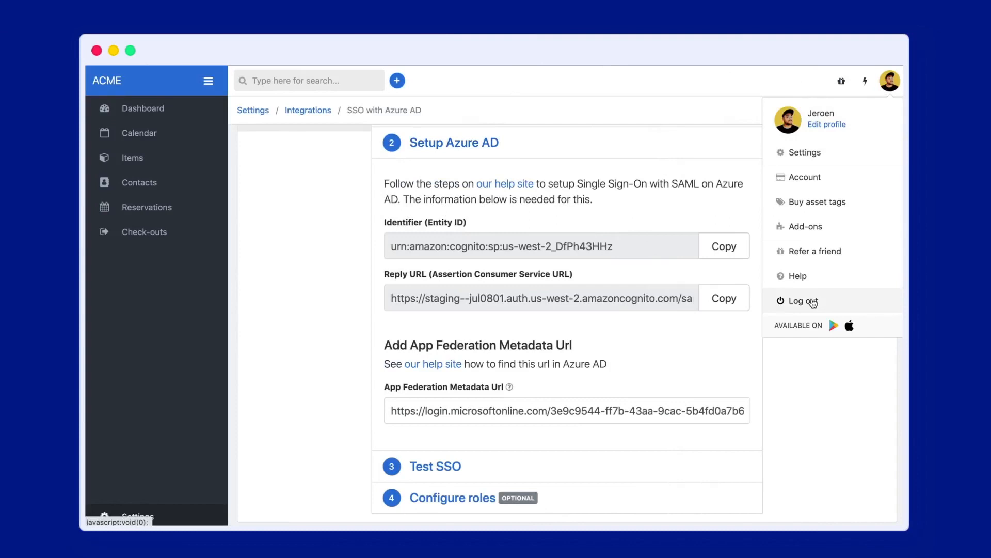
click(813, 303)
click(444, 316)
click(417, 196)
key(Return)
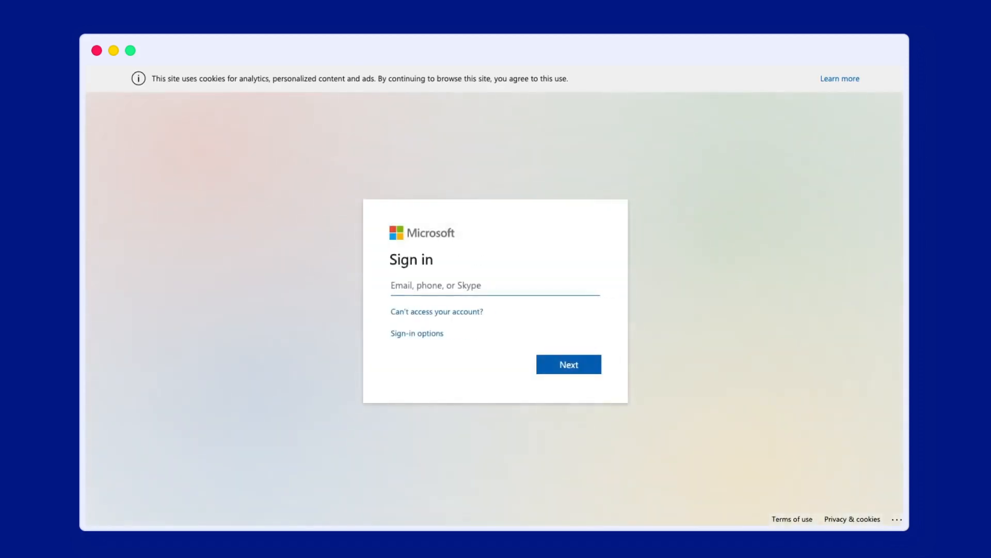
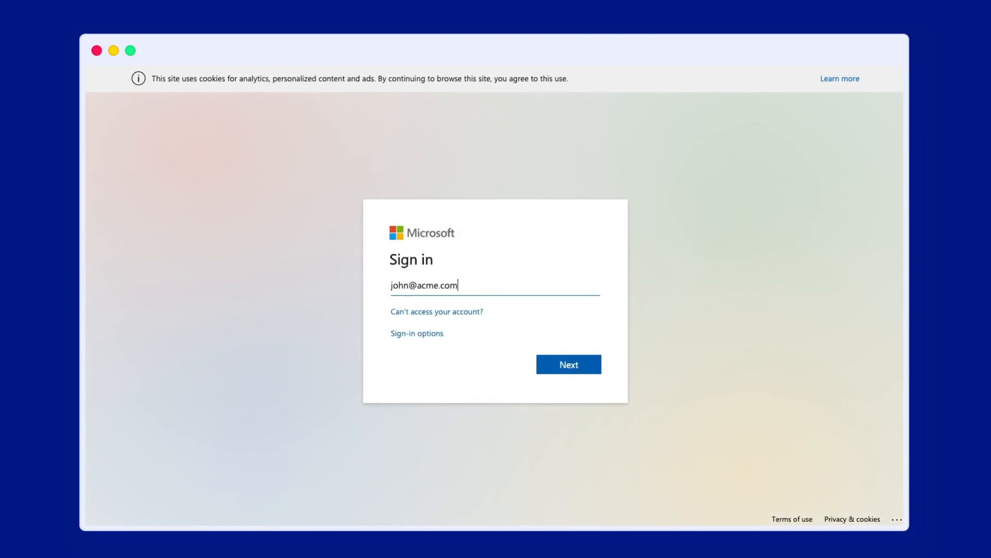
Sign in to Microsoft with the test user's work e-mail and account password
key(Return)
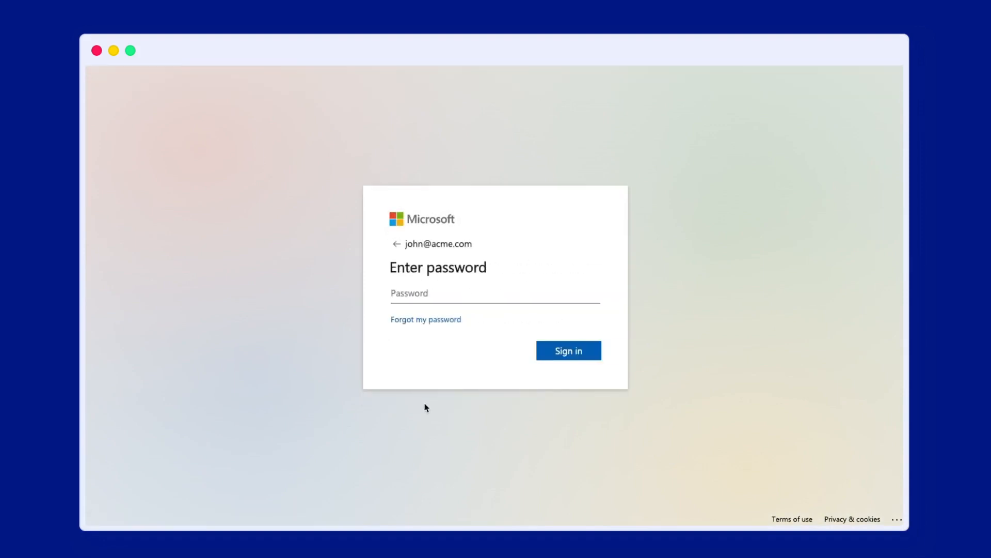
text(••••••)
key(Return)
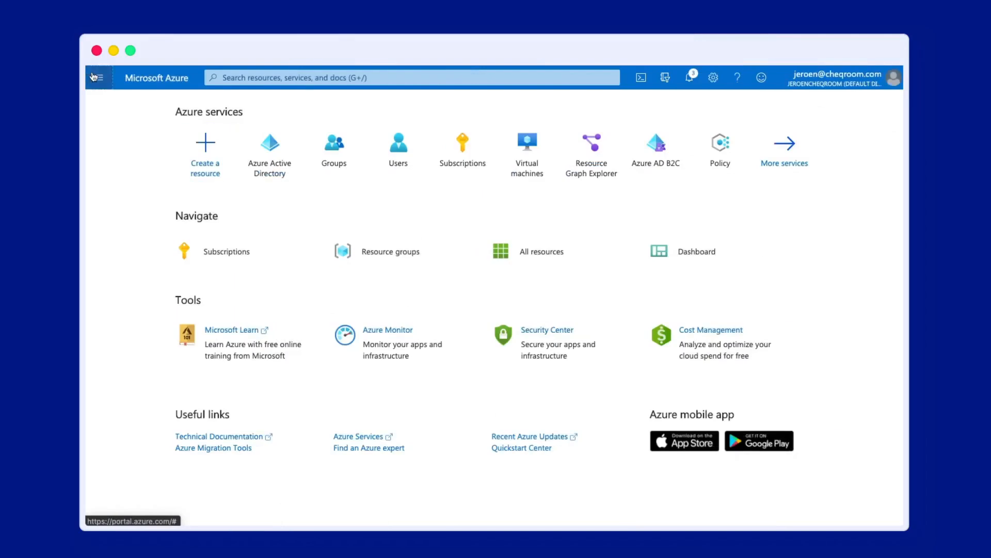
Open the JSON manifest of the CHEQROOM app under Azure Active Directory App registrations
click(97, 77)
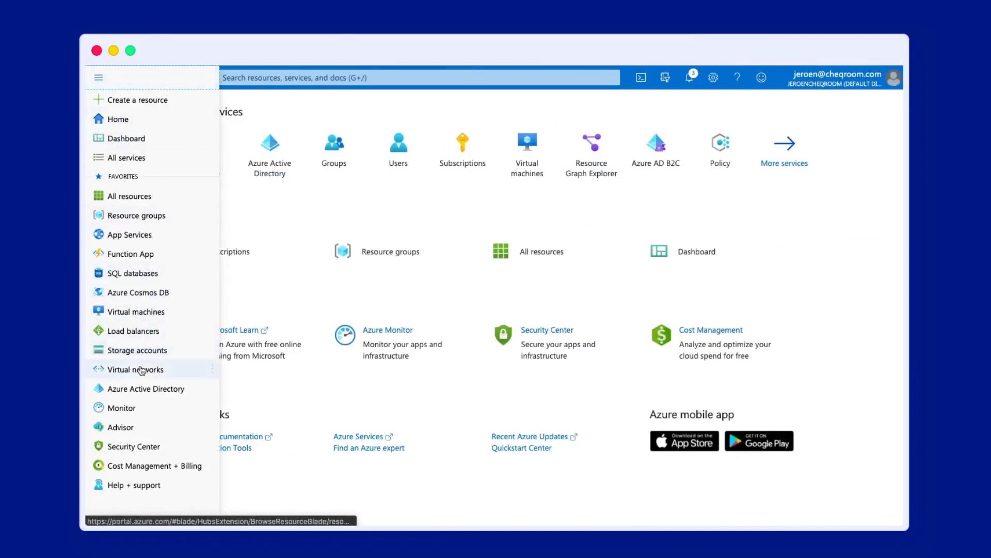
click(146, 390)
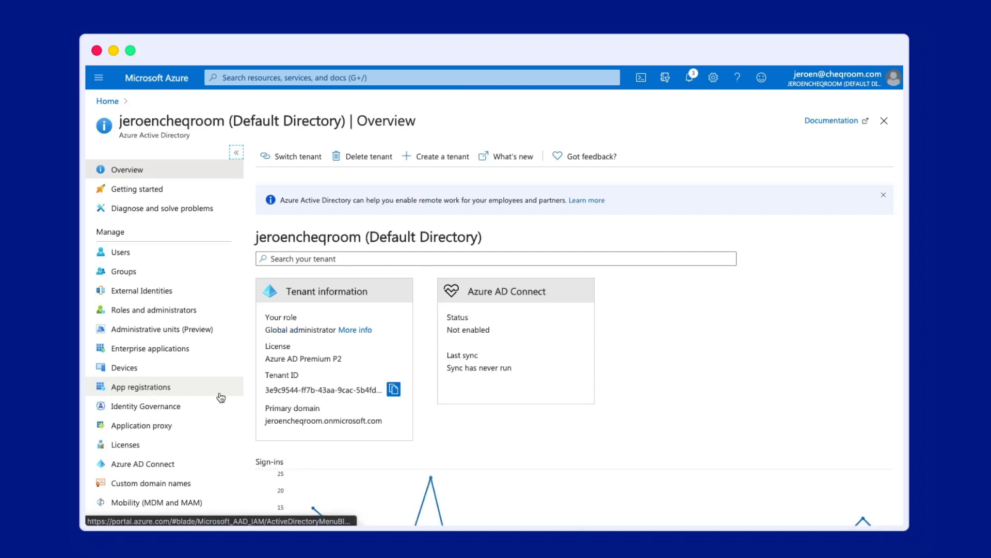
click(184, 392)
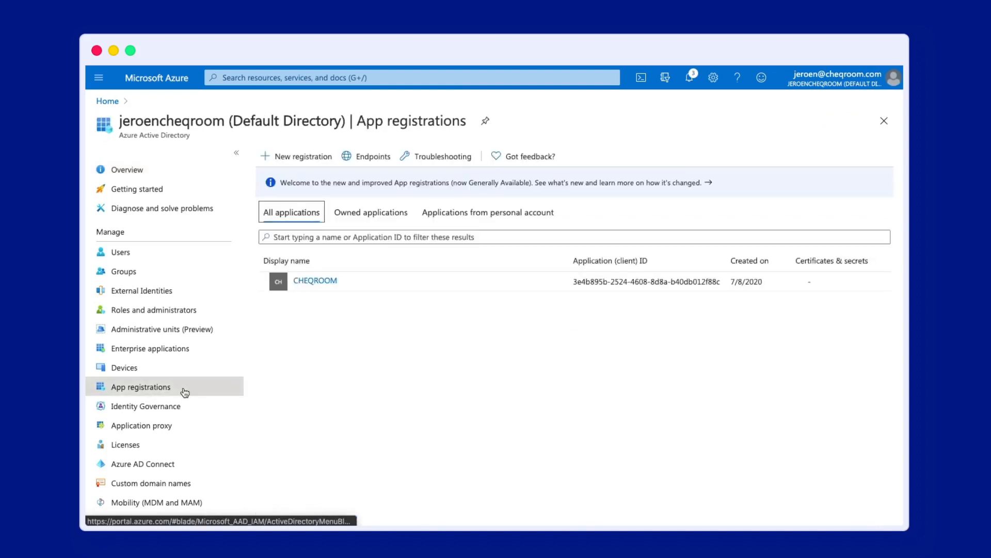
click(308, 282)
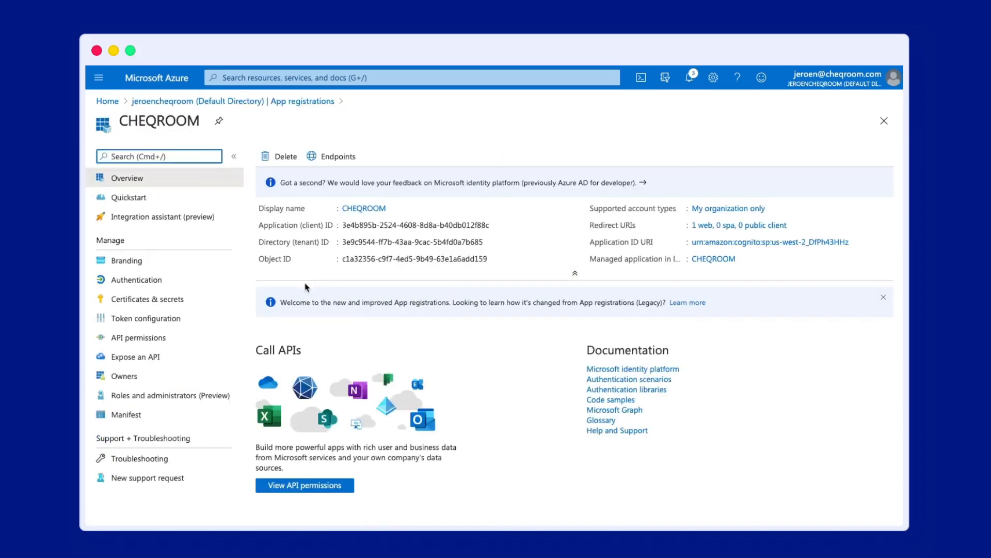
click(150, 416)
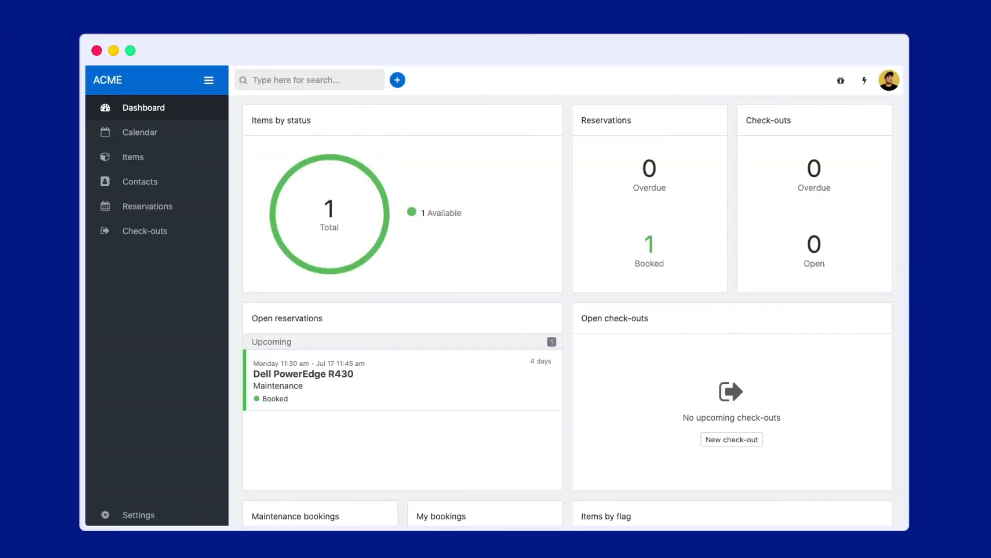
Open the Azure AD integration setup from Settings > Integrations and expand step 4 Configure roles
click(138, 516)
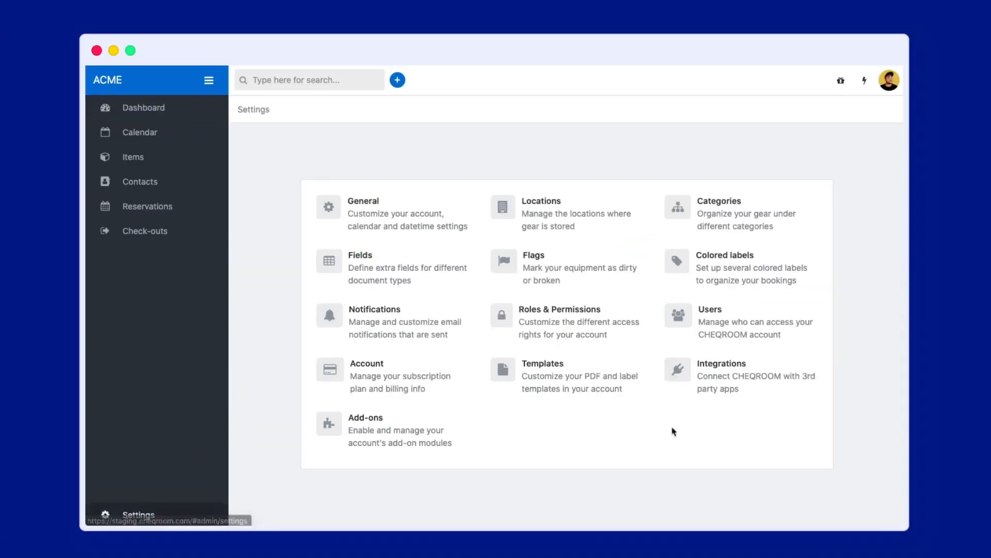
click(727, 375)
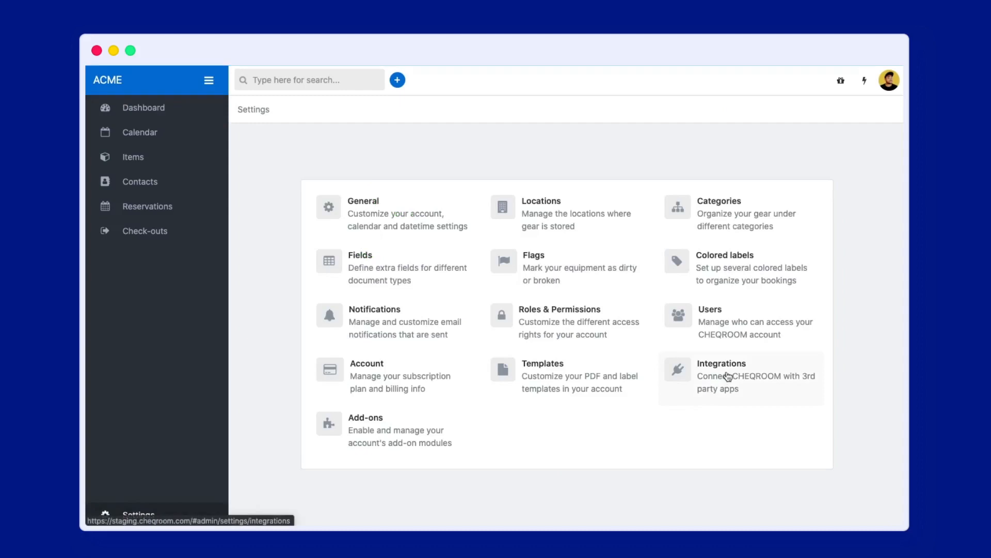
scroll(728, 375, down, 4)
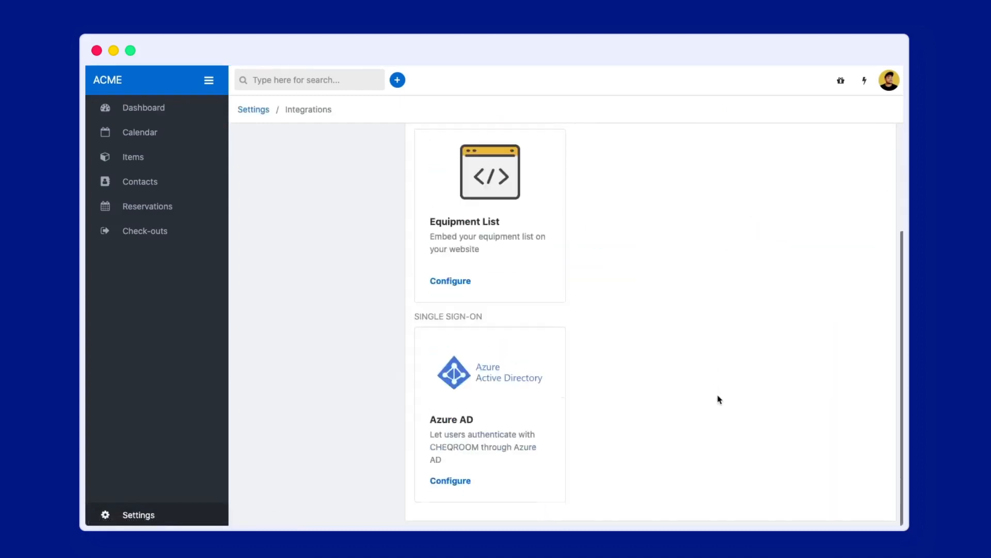
click(460, 481)
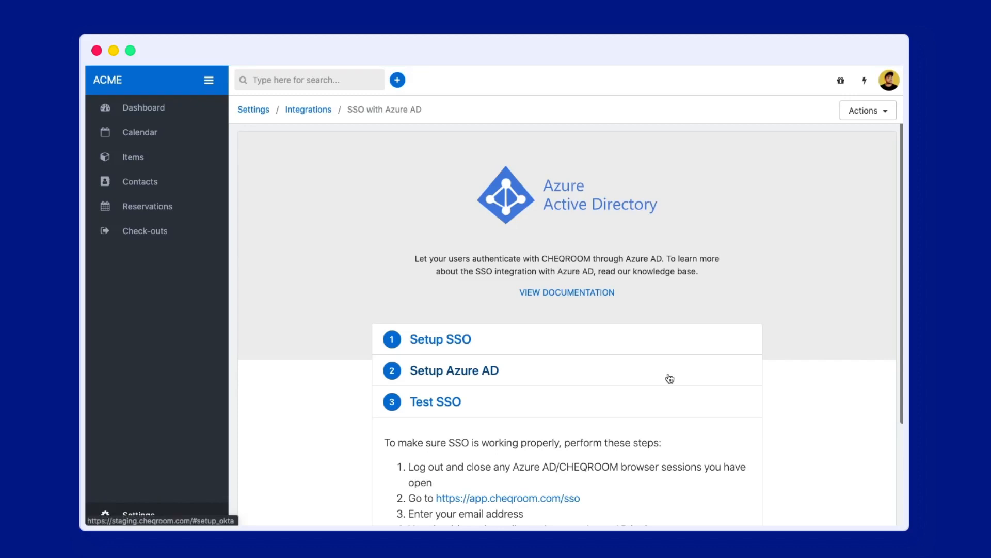
scroll(662, 381, down, 3)
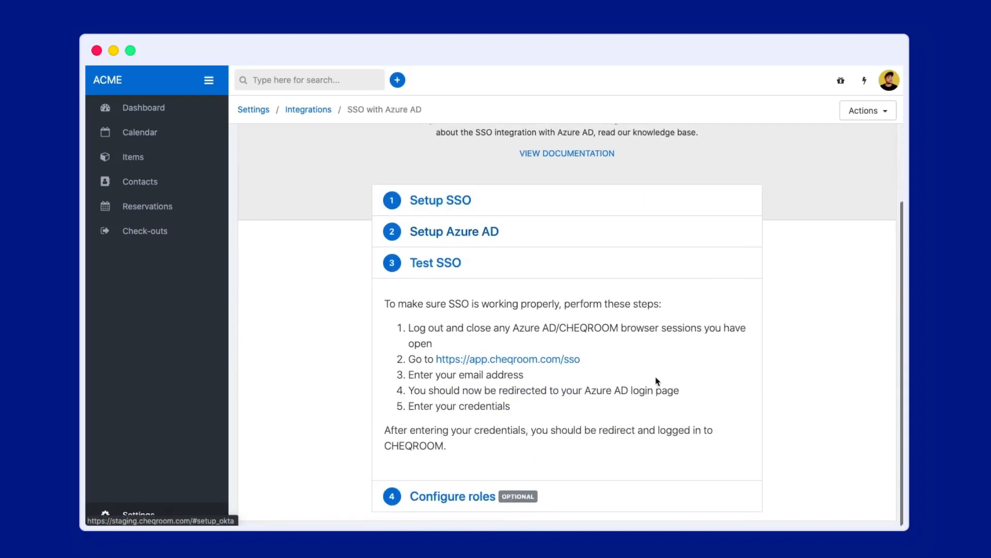
click(466, 497)
scroll(554, 461, down, 1)
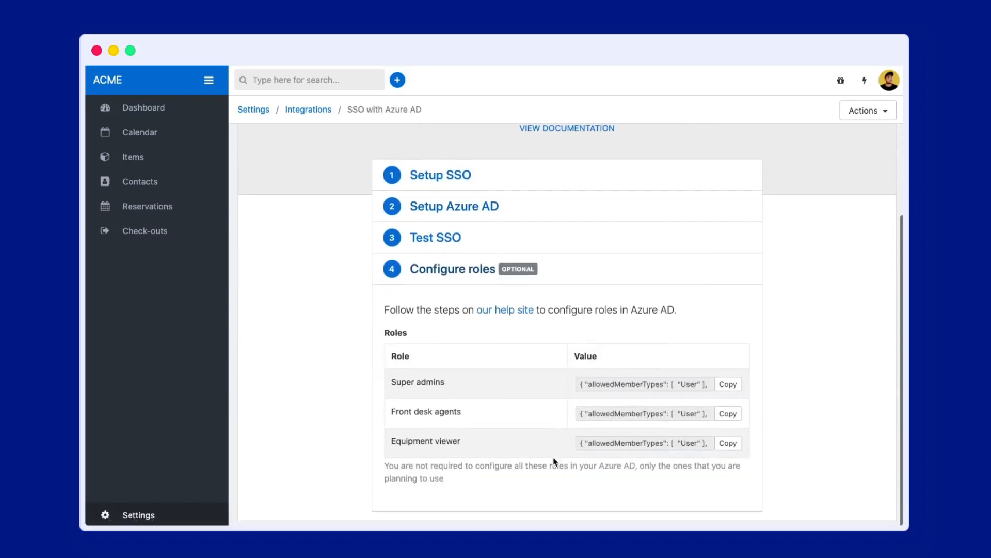
Paste the Super admins role definition into the manifest's appRoles array and save the manifest
click(729, 385)
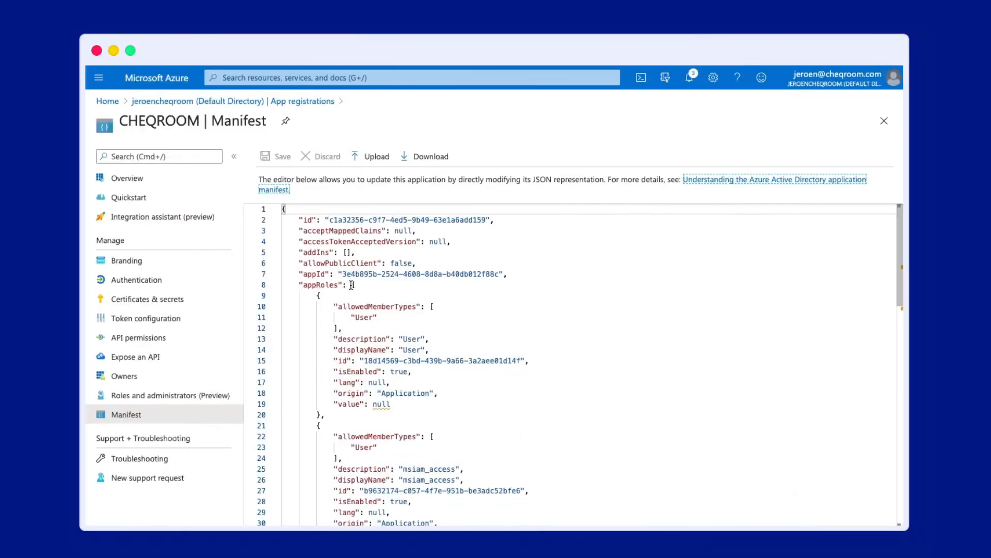
scroll(371, 339, down, 3)
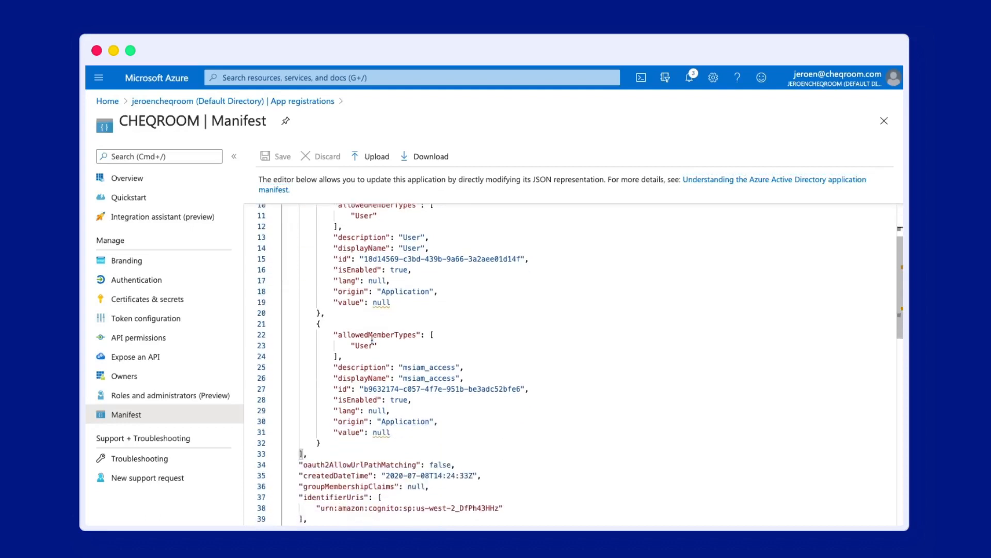
drag(305, 454, 354, 282)
click(369, 282)
key(super+v)
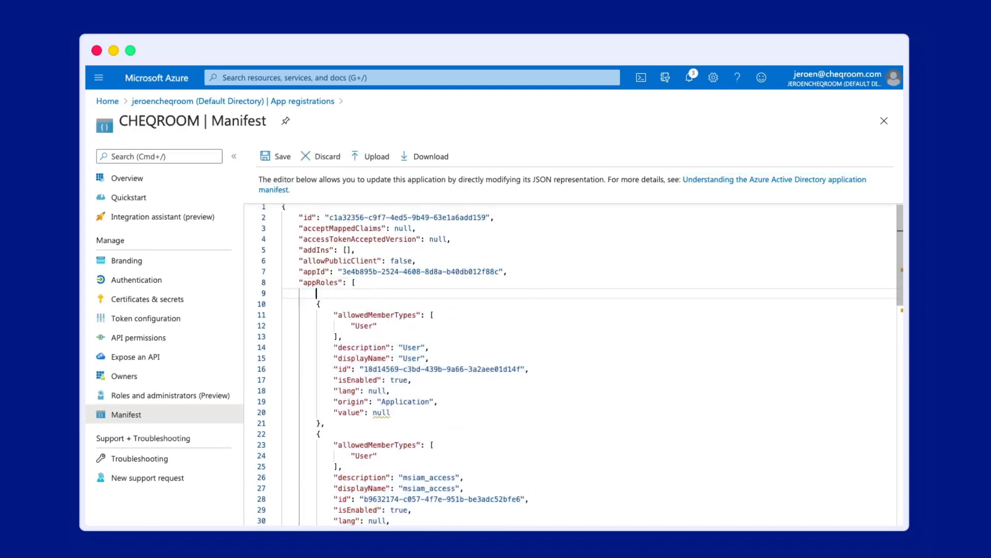
click(270, 157)
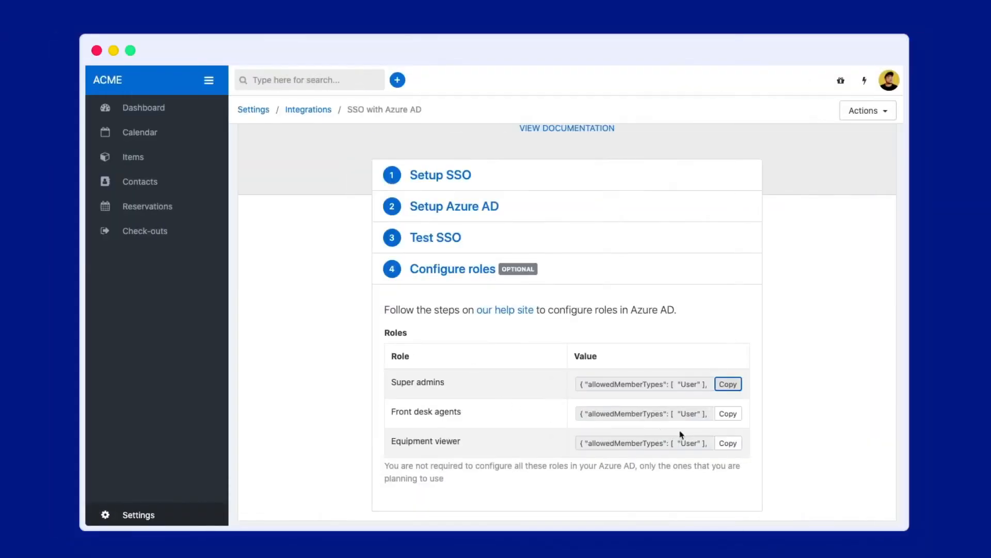
click(728, 413)
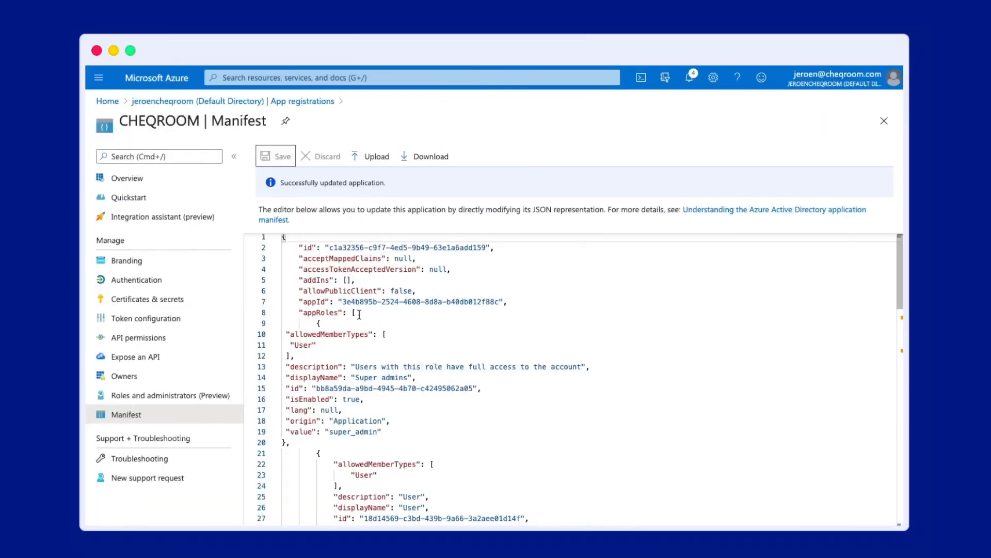
Paste the Front desk agents role (value frontdesk_agent) into the manifest's appRoles list and save
click(359, 314)
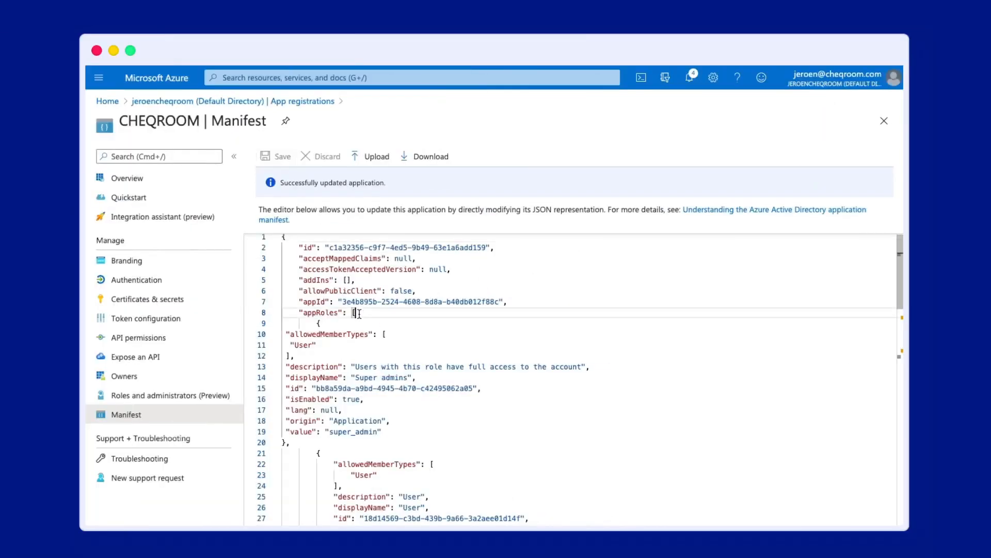
key(super+v)
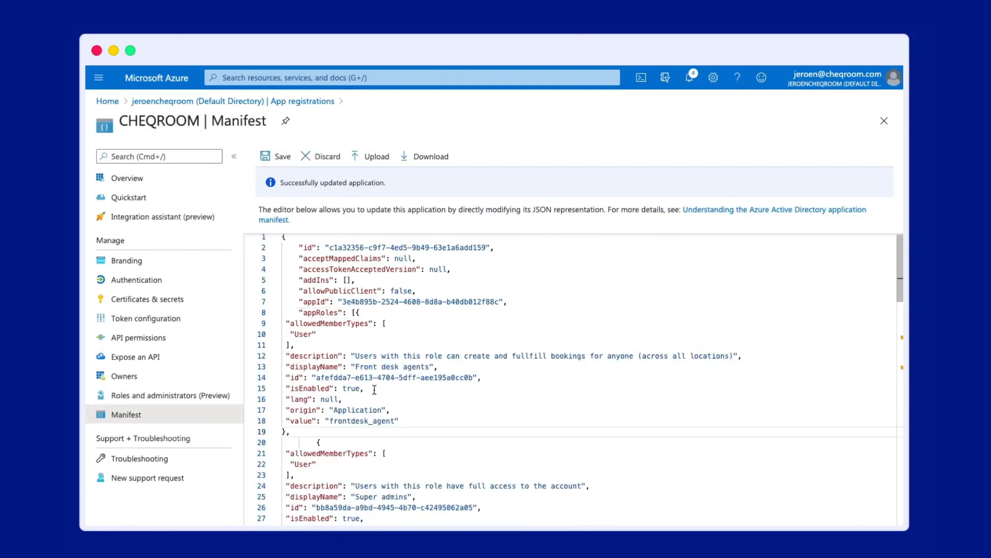
click(279, 156)
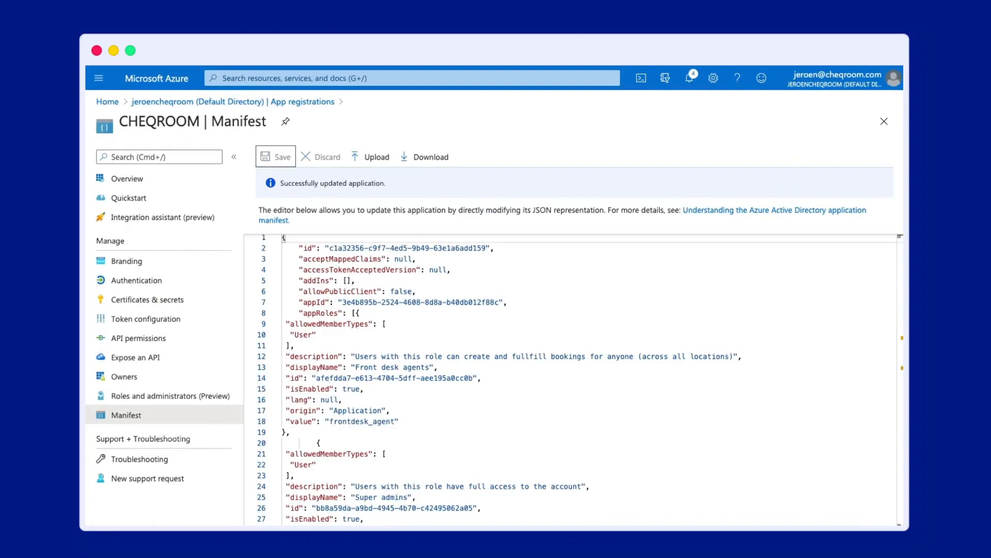
click(100, 79)
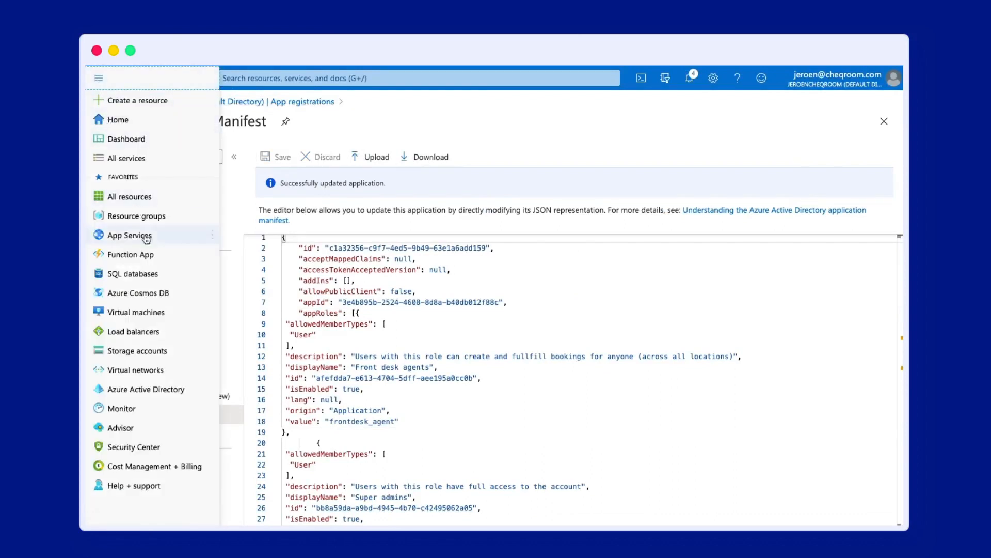
Go to the Users and groups list of the CHEQROOM enterprise application in Azure Active Directory
click(161, 390)
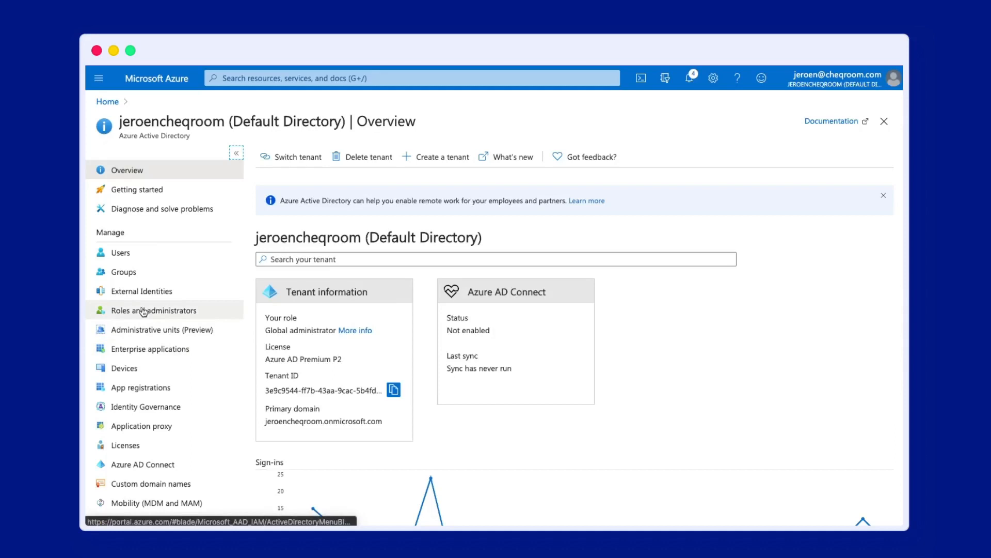
click(161, 355)
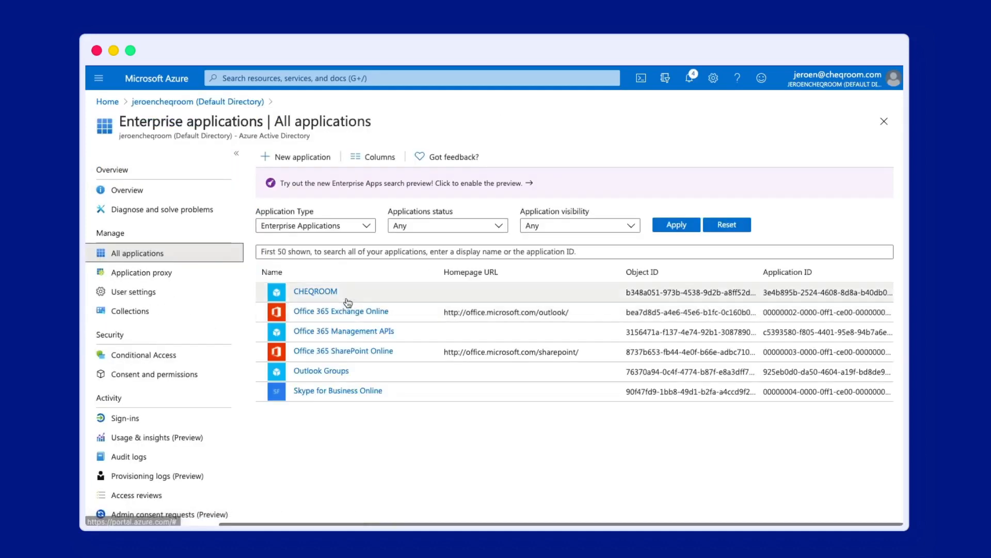
click(331, 292)
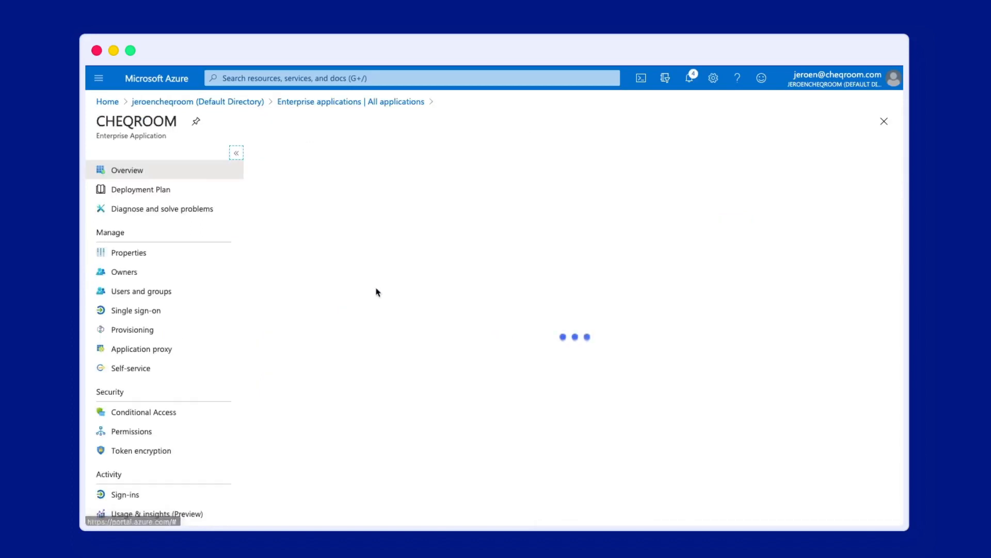
click(153, 290)
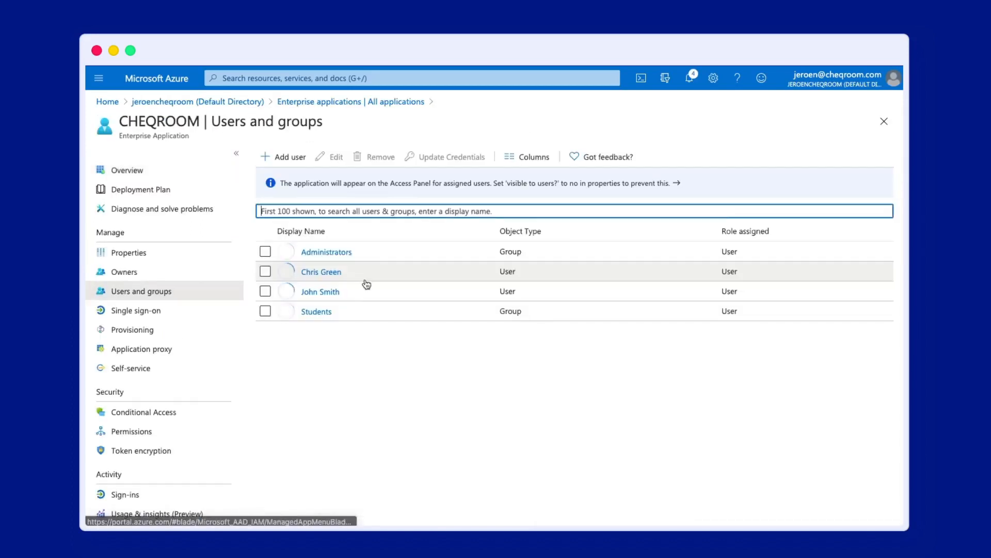
Assign the Super admins role to the Administrators group and the other checked user
click(265, 252)
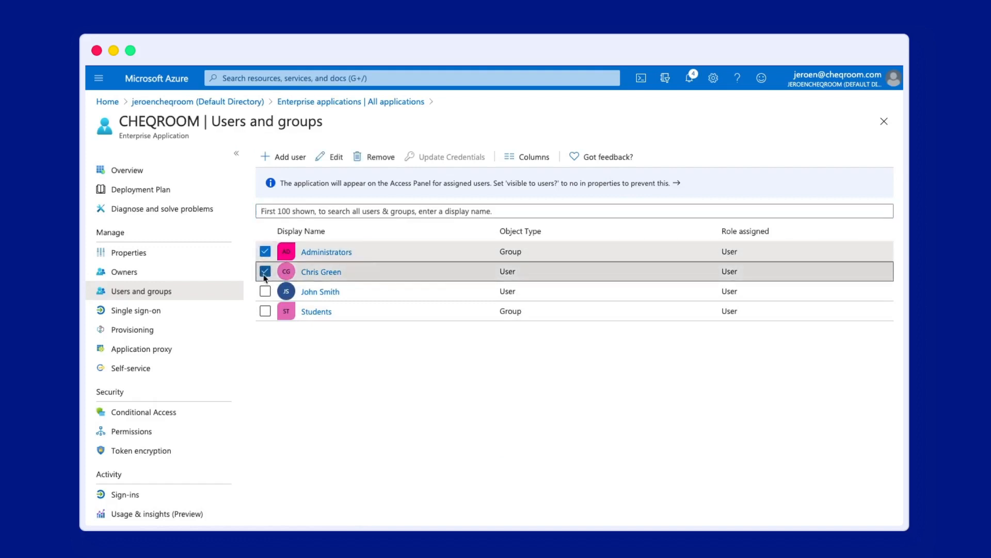
click(330, 156)
click(292, 212)
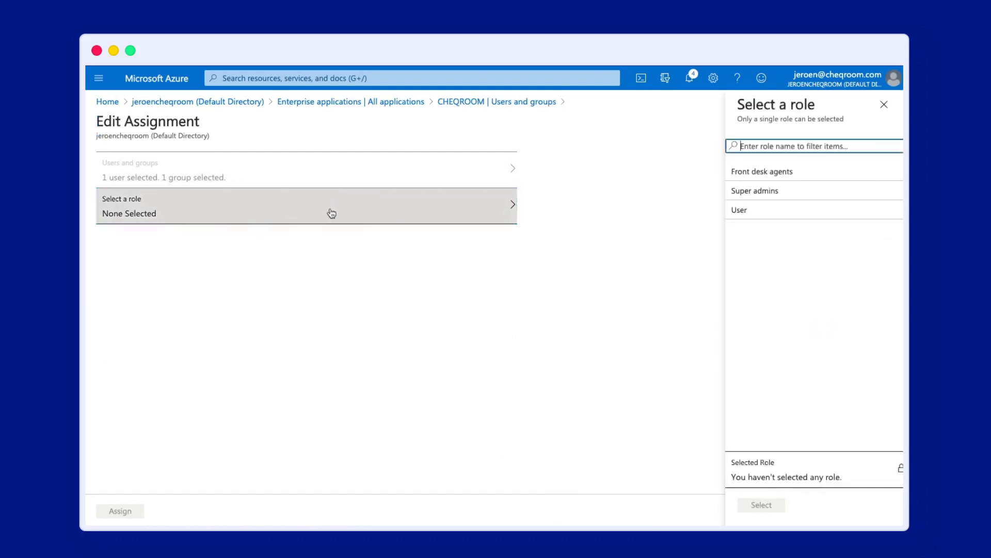
click(748, 191)
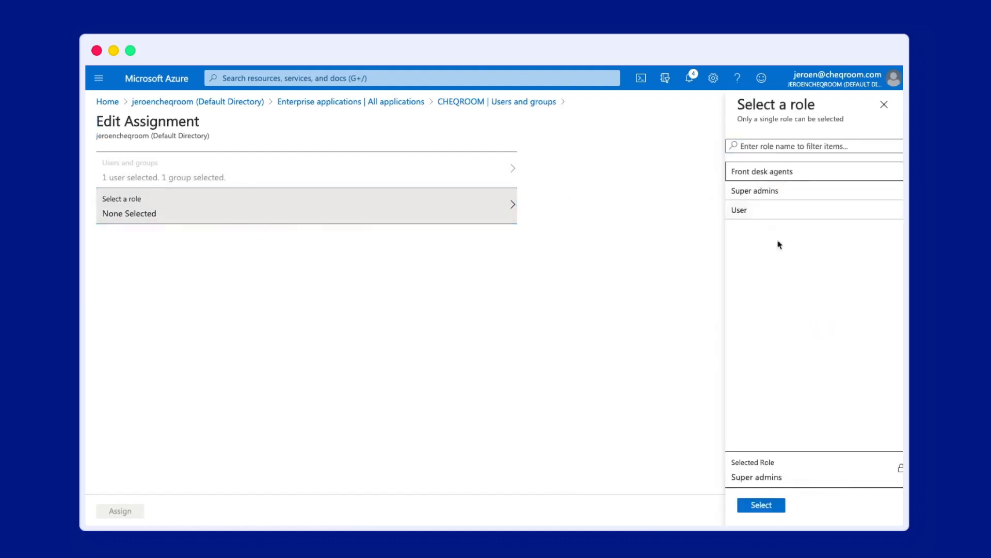
click(762, 505)
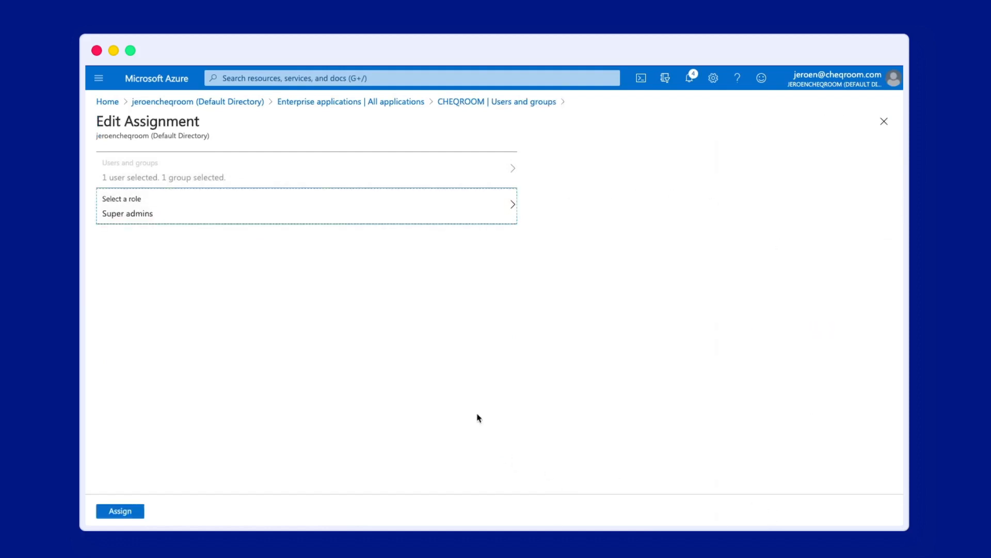
click(119, 511)
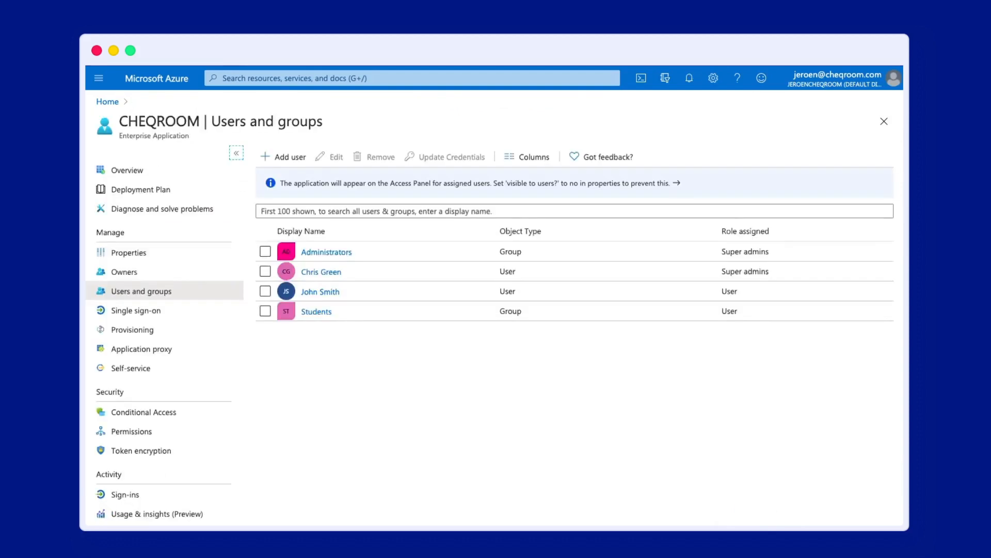